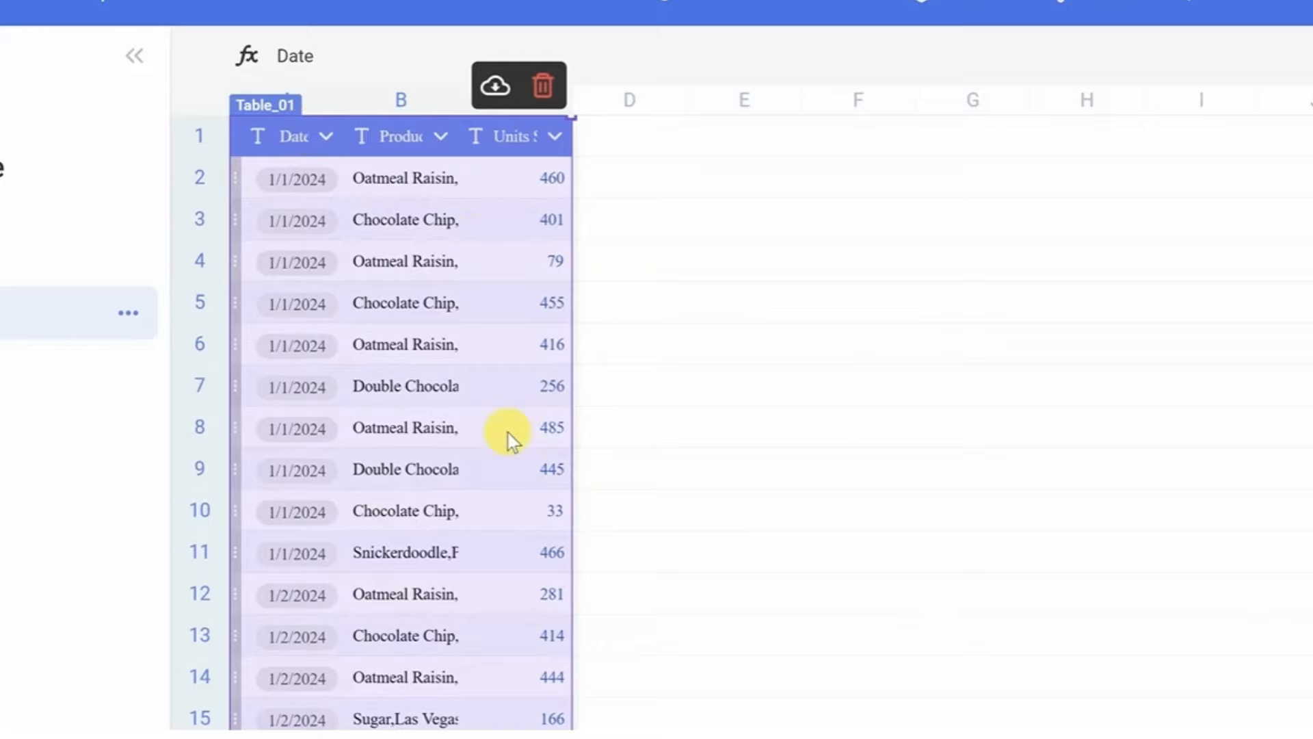
- Widen all columns of the sheet together so the full Product,Location entries are readable
left_click(203, 100)
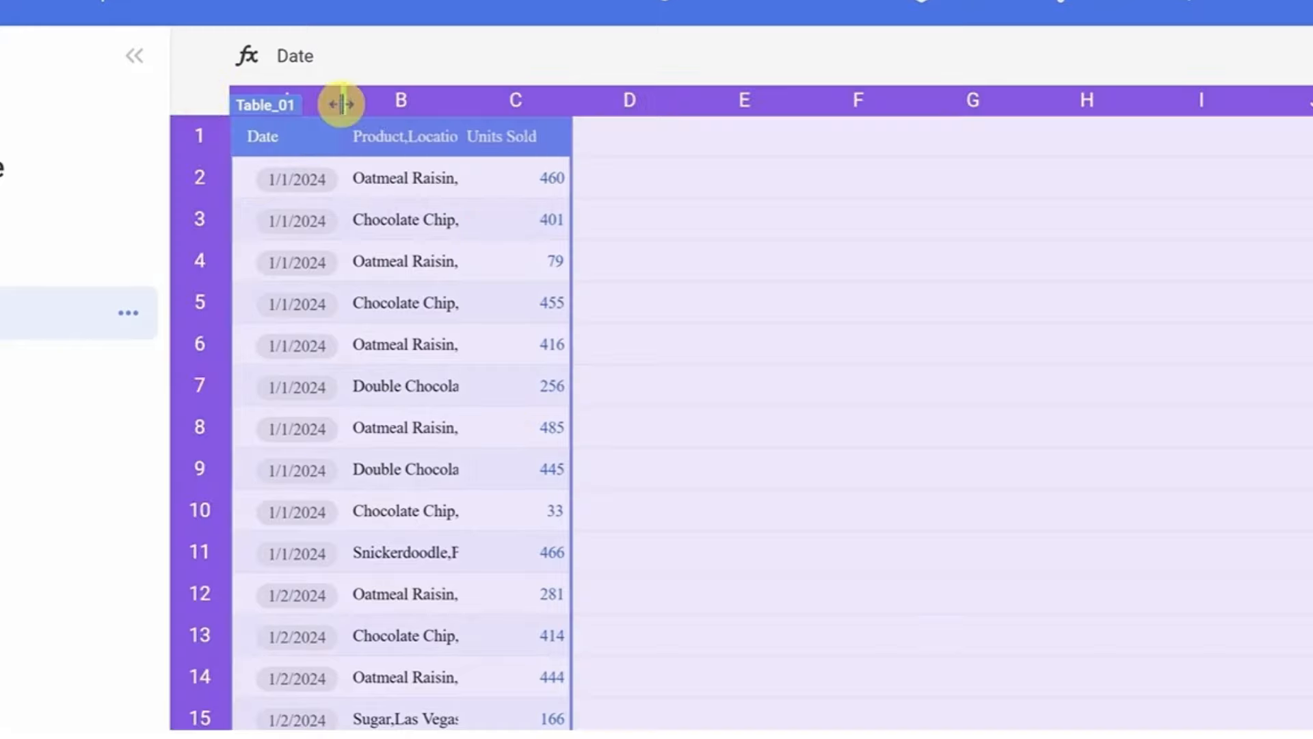
left_click_drag(344, 102, 474, 123)
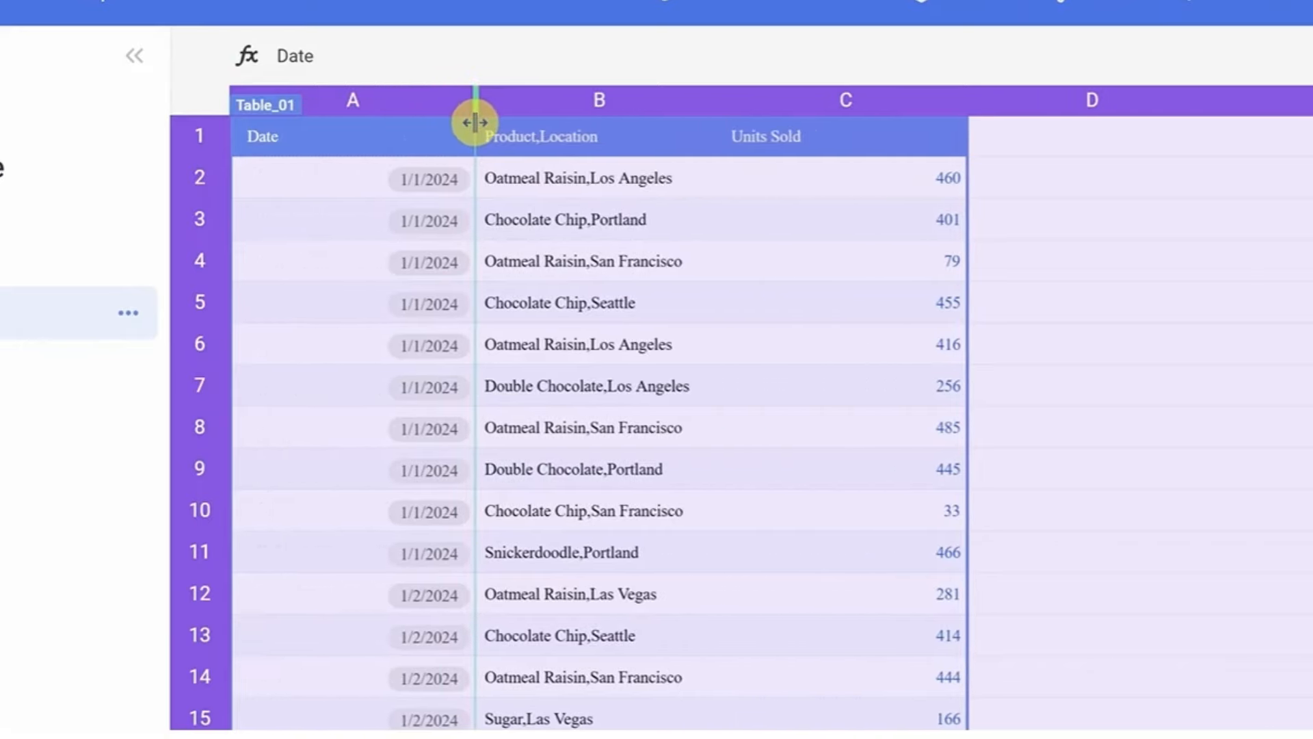
left_click(428, 132)
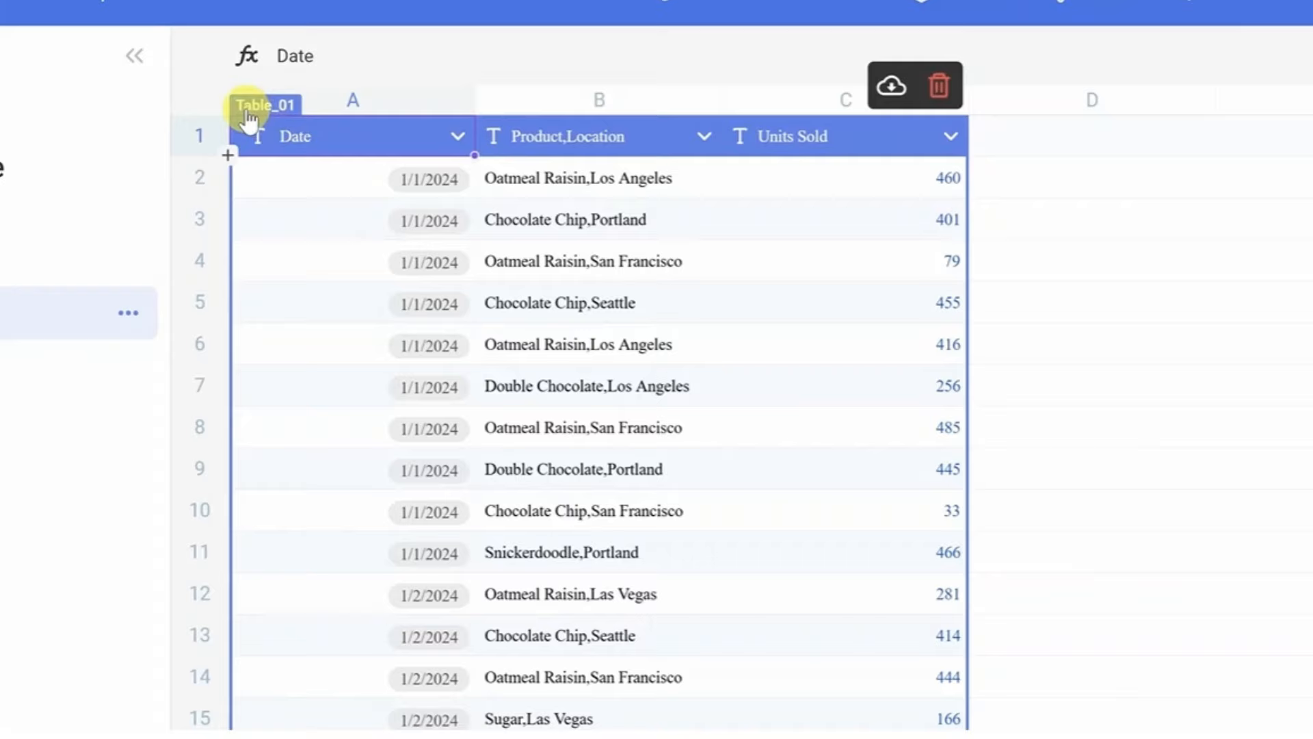
- Rename the table containing the dates, products and units sold as Sales_Data
left_click(286, 109)
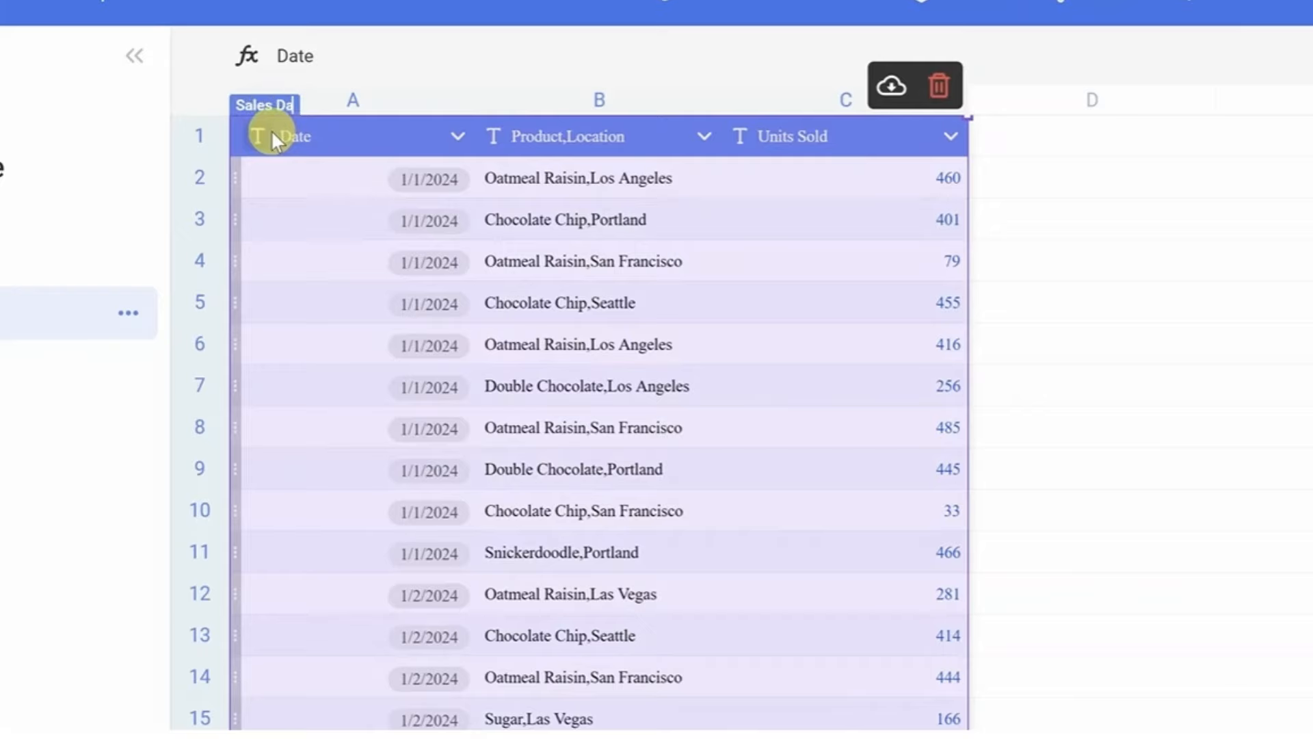
left_click(271, 131)
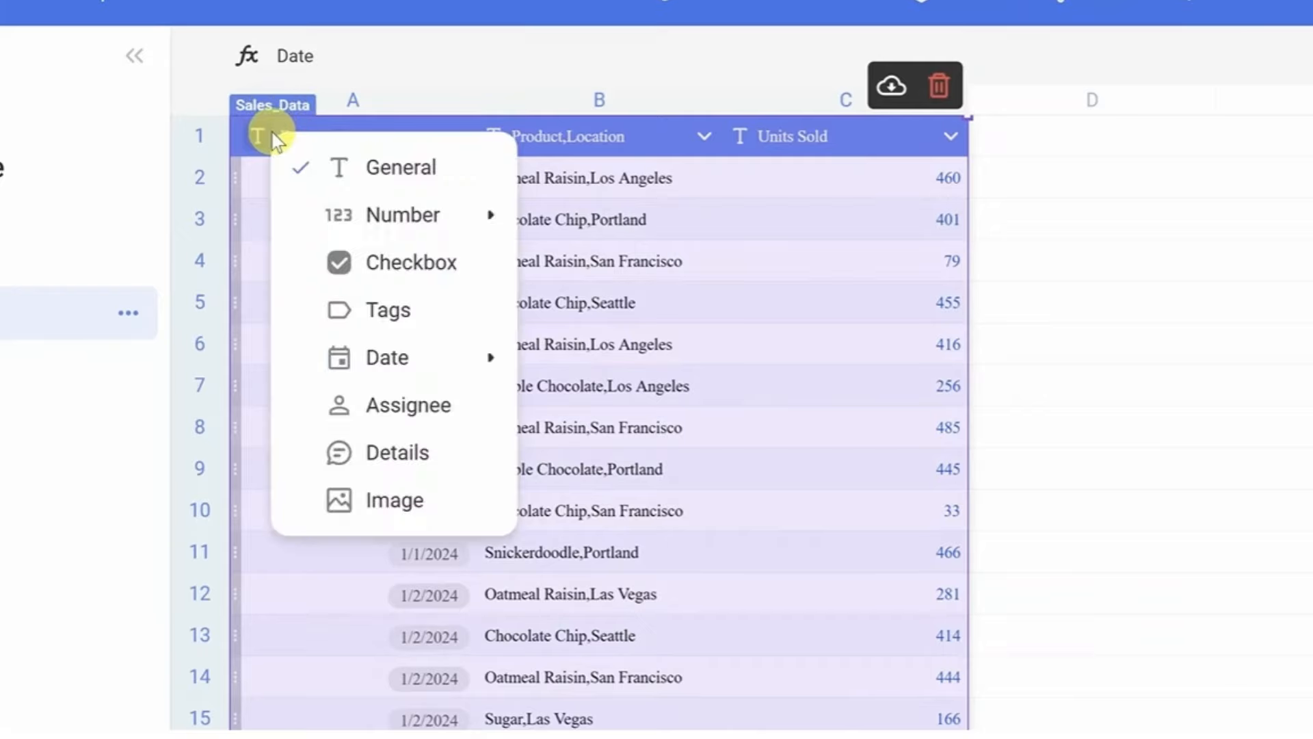
left_click(327, 117)
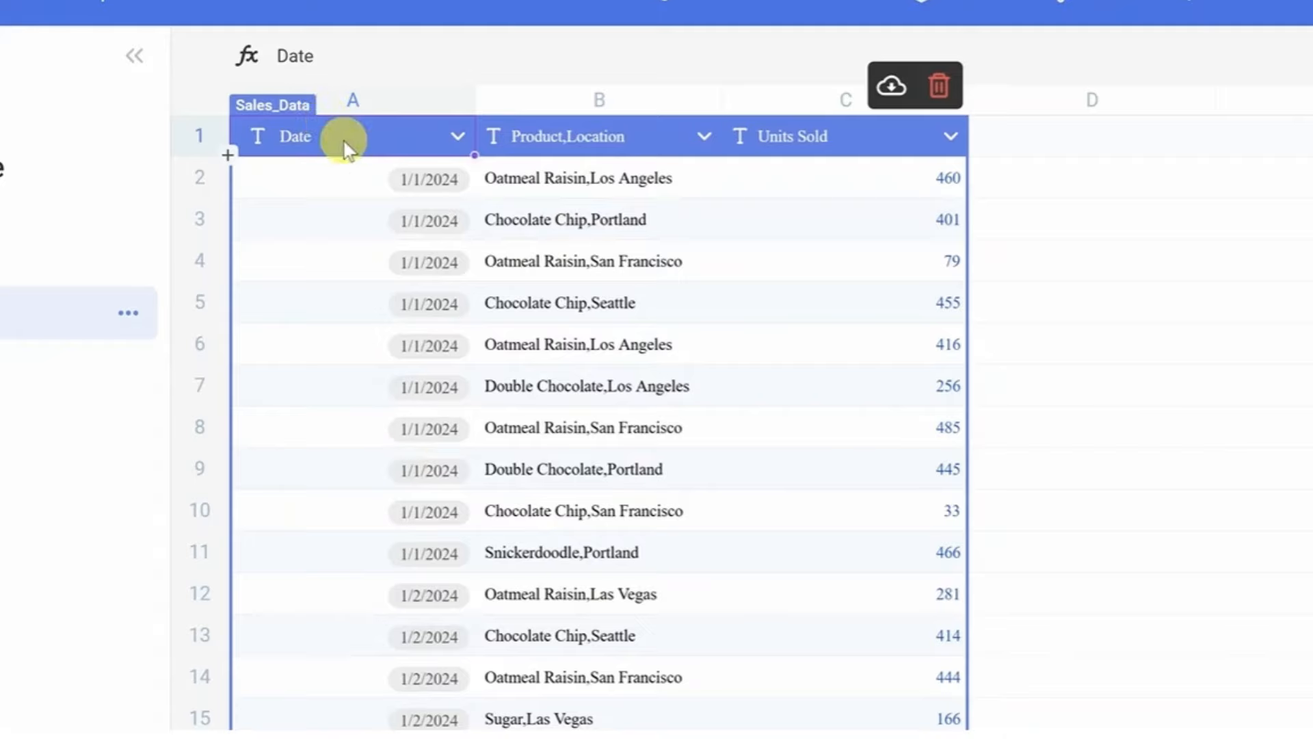
- Look through the rows of the Sales_Data table to examine the dates, combined product and location entries, and units sold
scroll(357, 390, "down", 10)
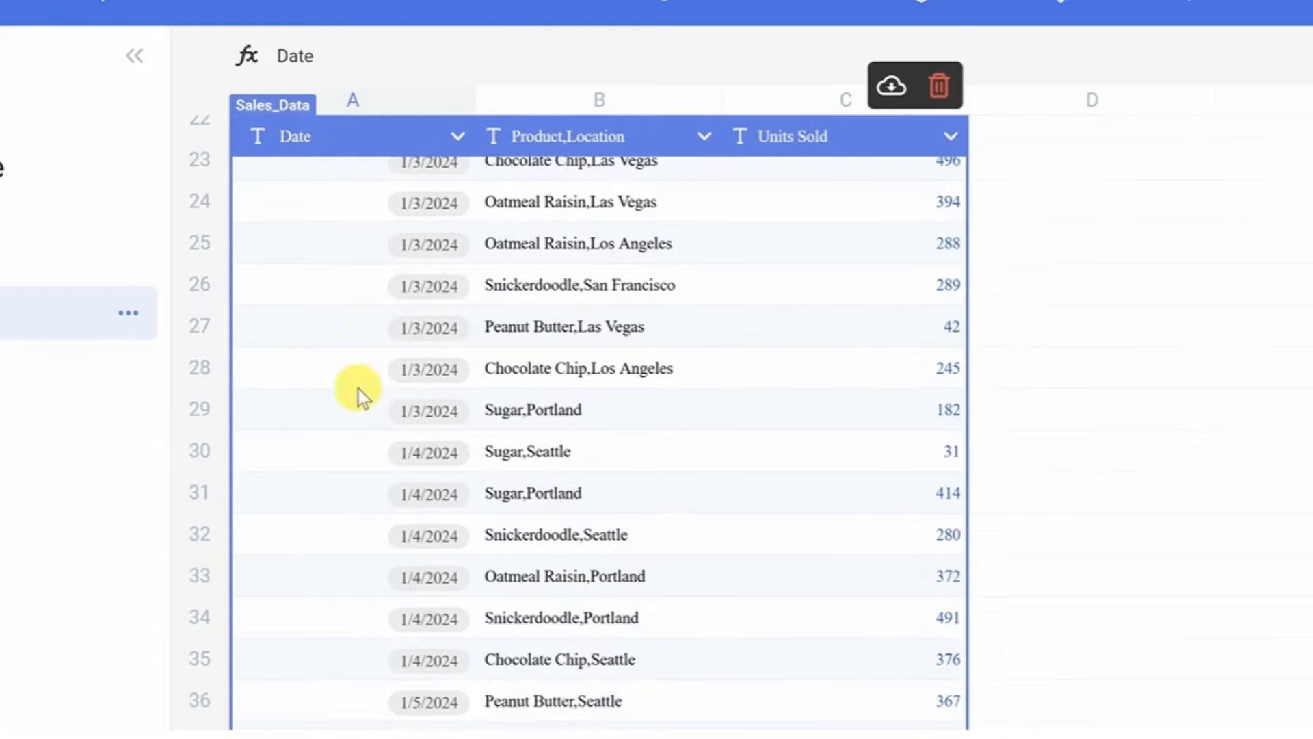
scroll(356, 418, "up", 4)
scroll(368, 434, "up", 6)
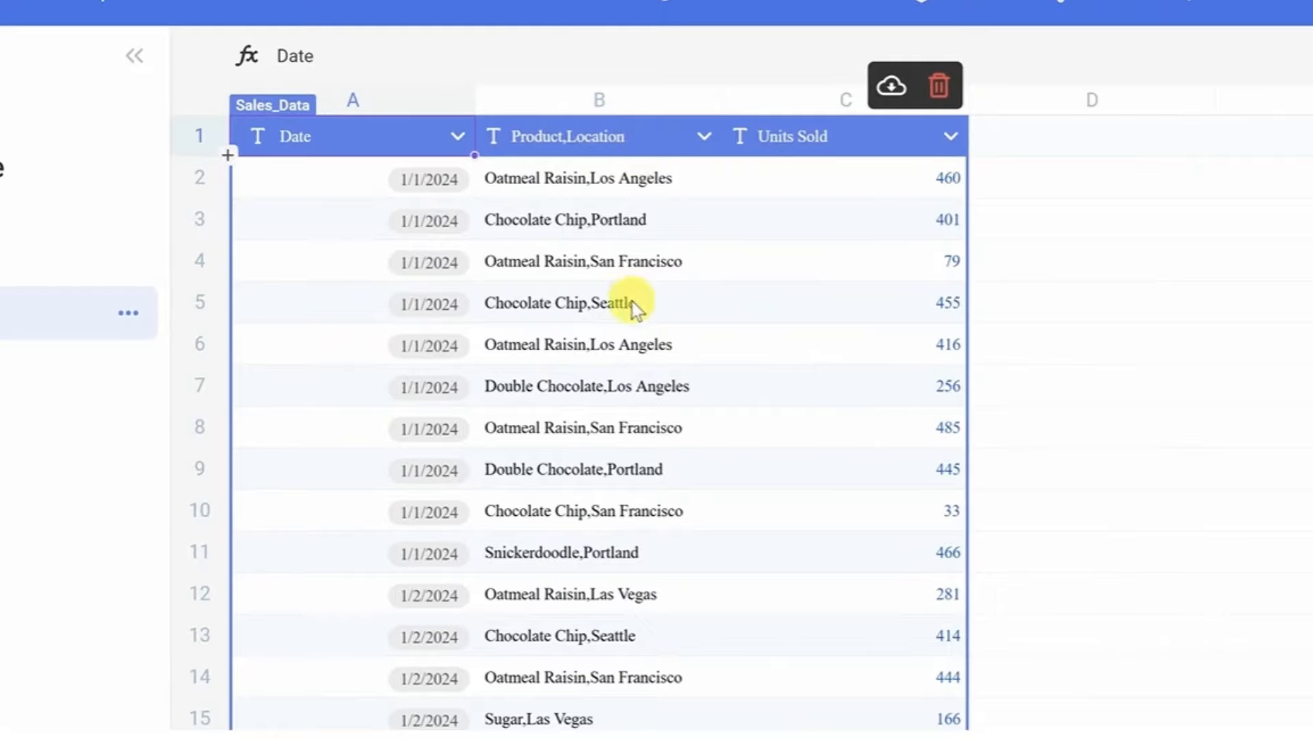
scroll(628, 352, "down", 20)
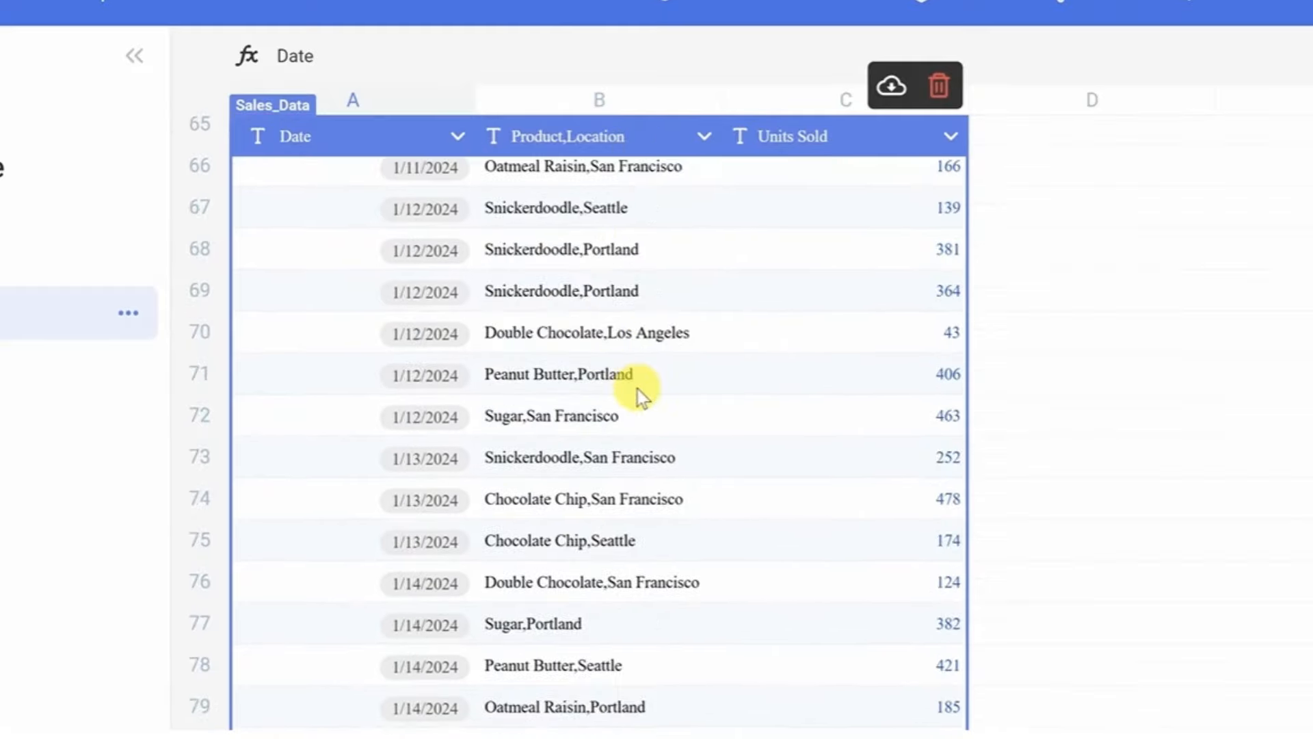
scroll(625, 357, "down", 2)
scroll(574, 313, "up", 16)
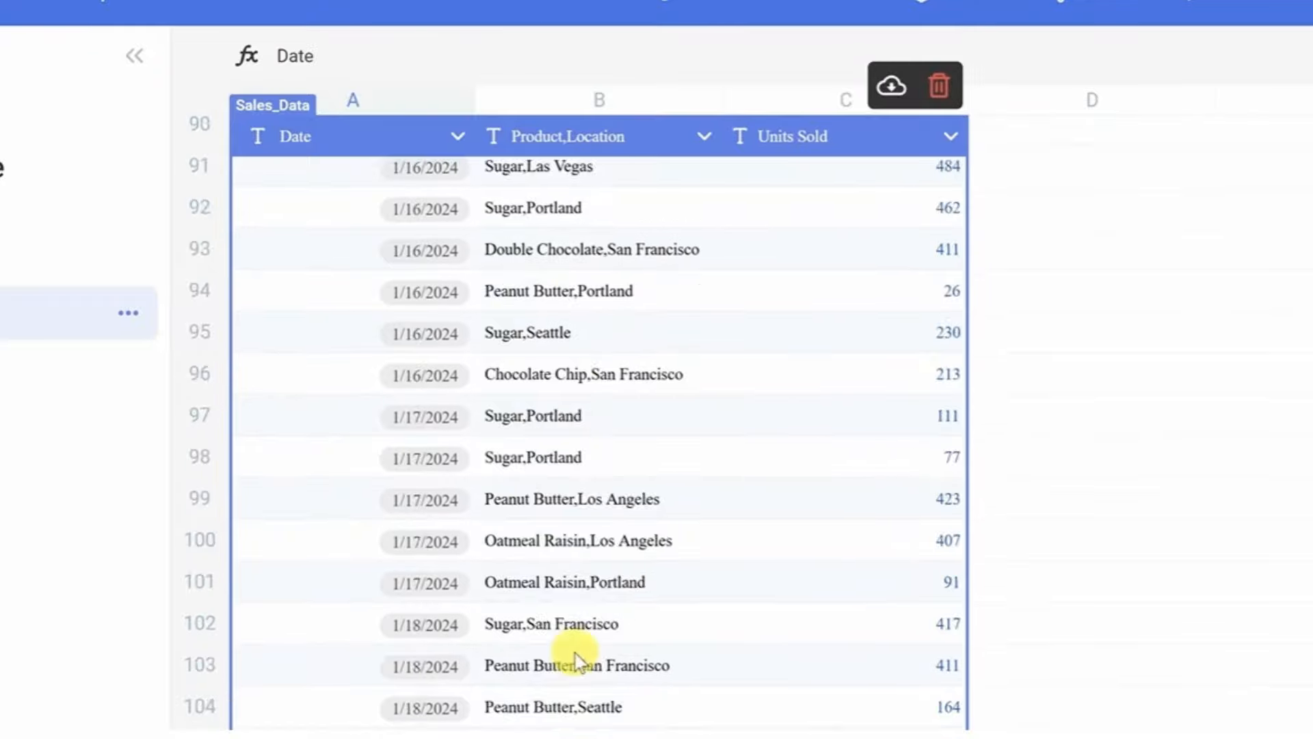
scroll(580, 658, "up", 16)
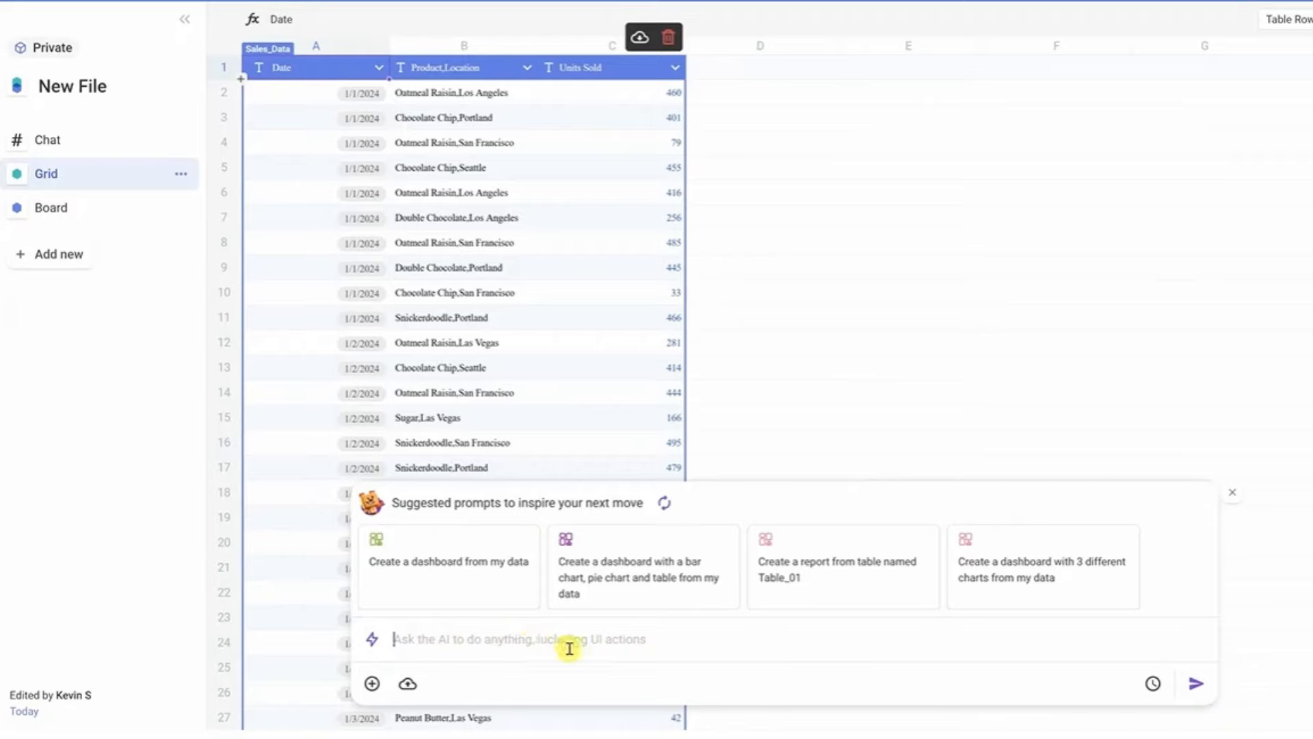
- Have the AI carry out "Add a new column with the product" and "Add a new column with the location"
type("Add a new column with the product")
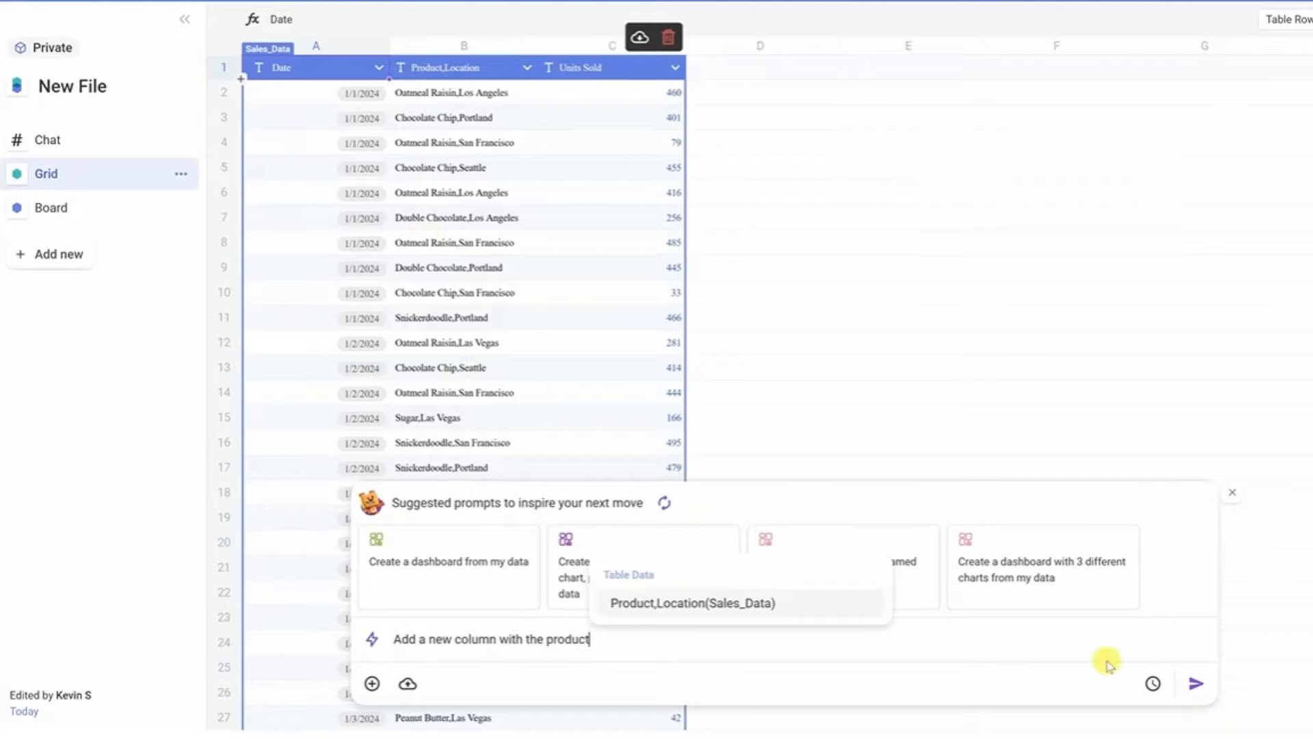
left_click(1196, 683)
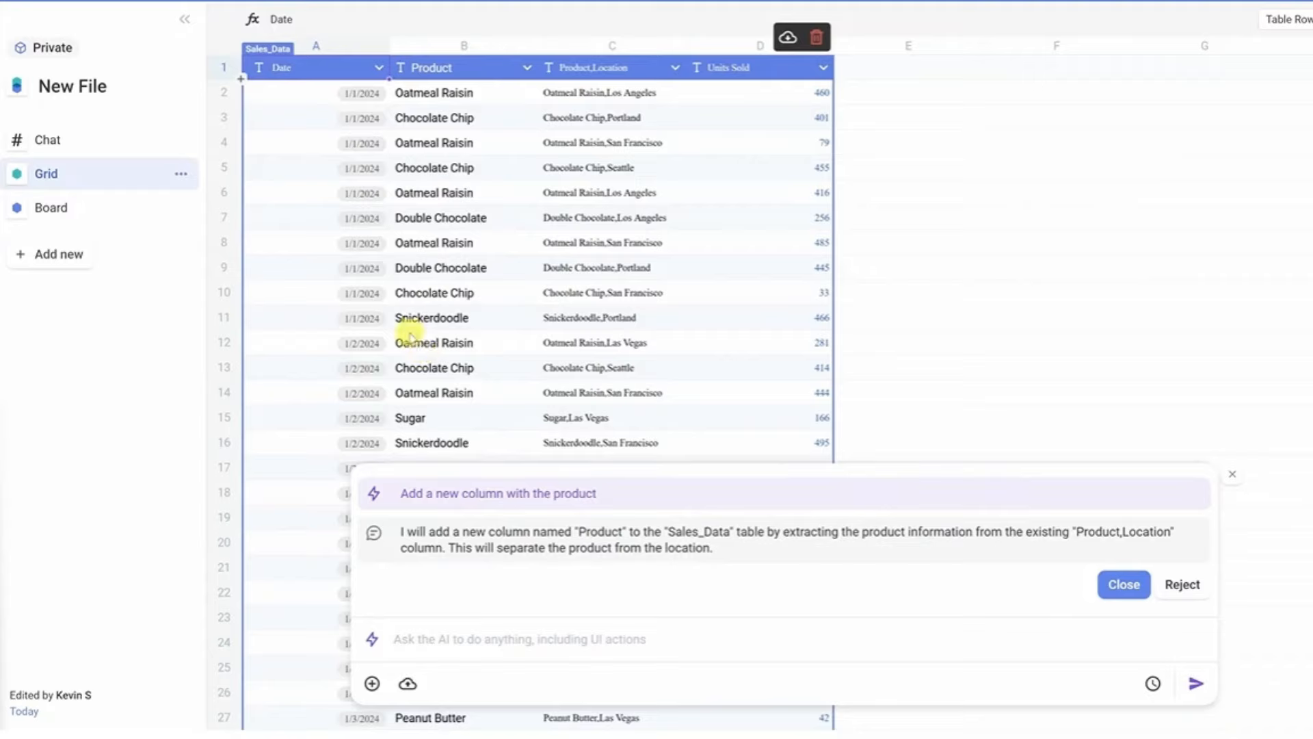
left_click(460, 634)
type("Add a new column with the location")
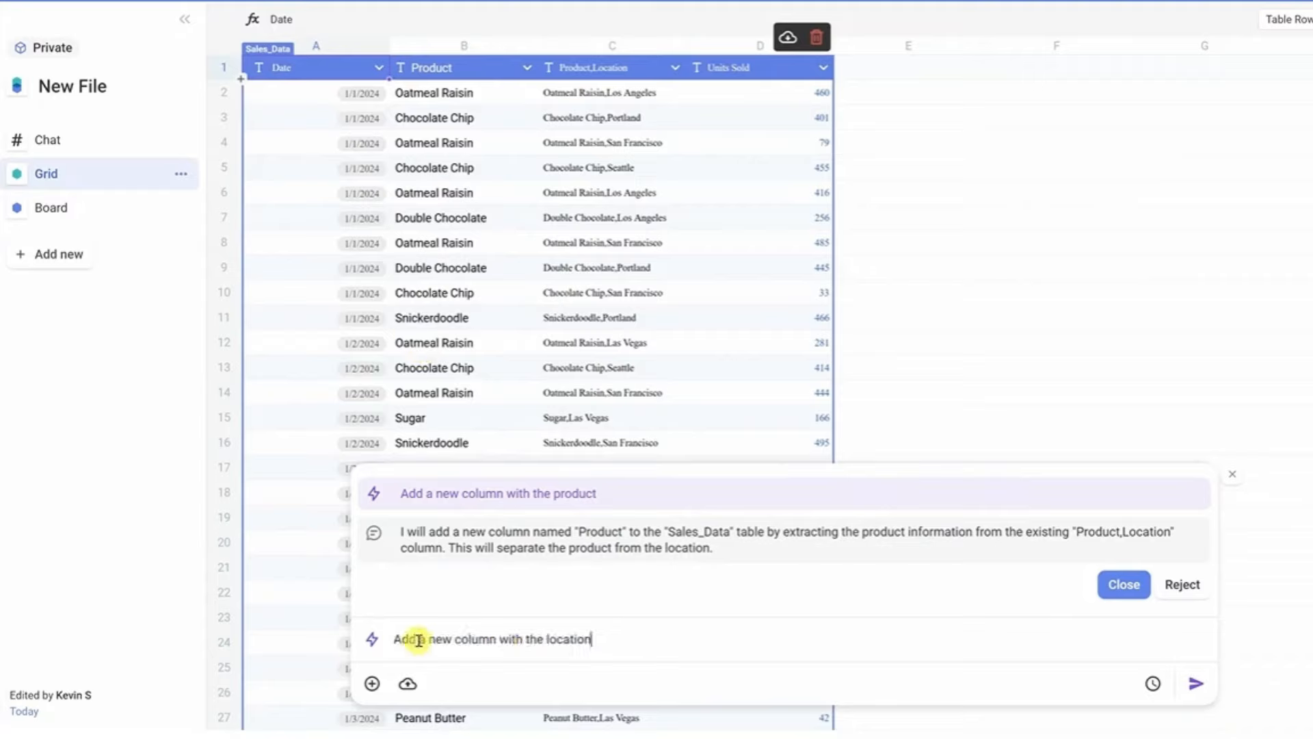
left_click(1190, 680)
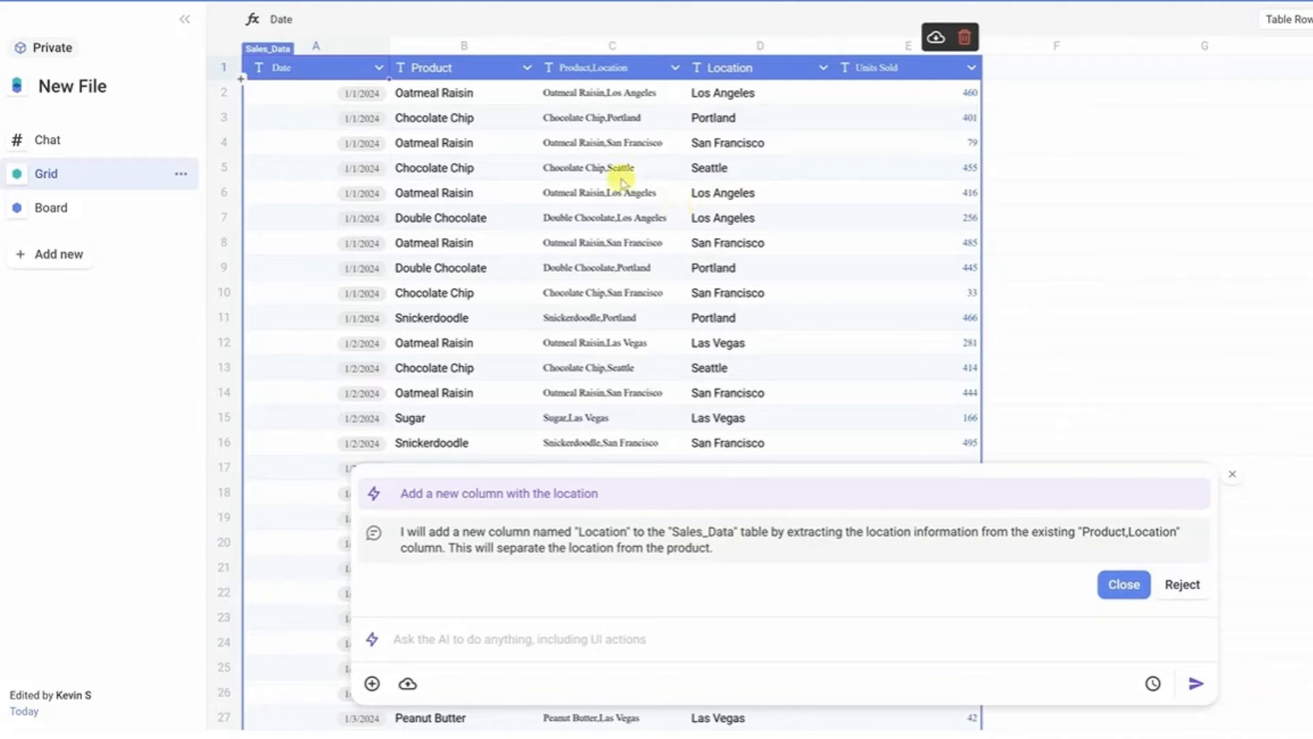
- Delete the combined Product,Location column from the Sales_Data table
left_click(610, 46)
right_click(611, 47)
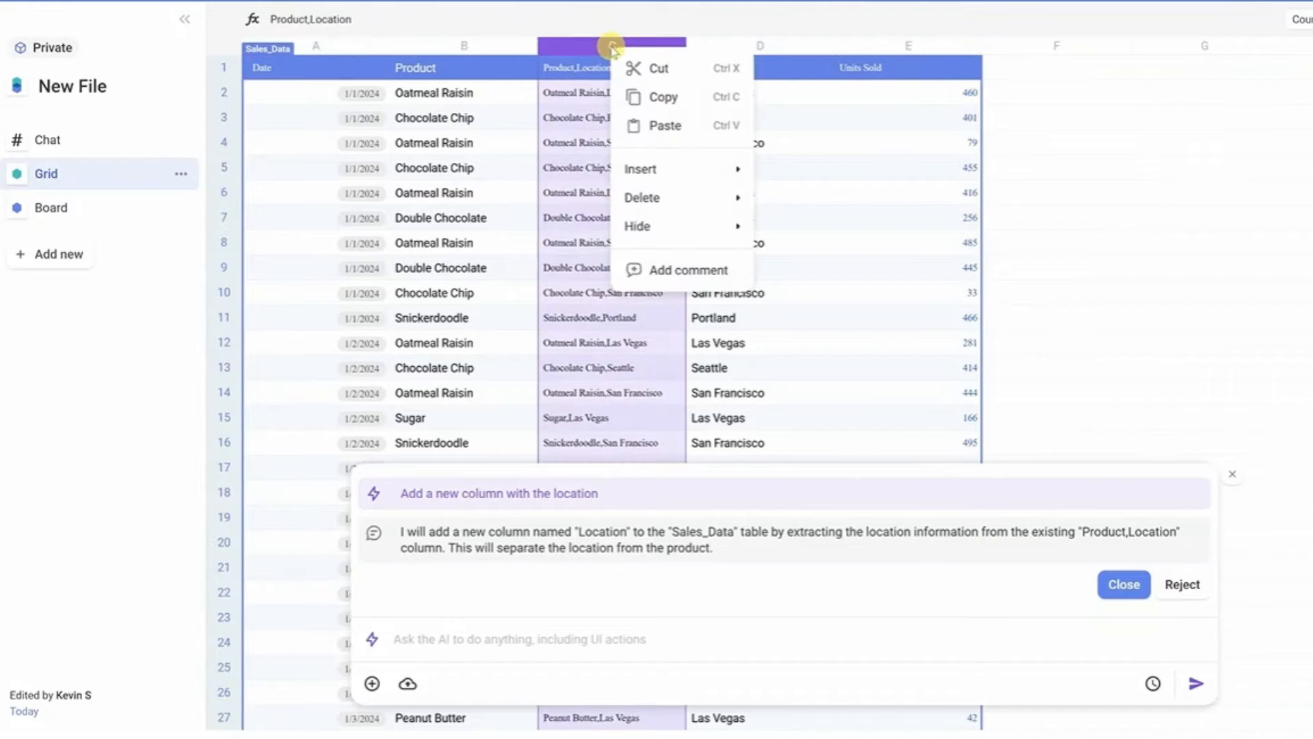
mouse_move(640, 197)
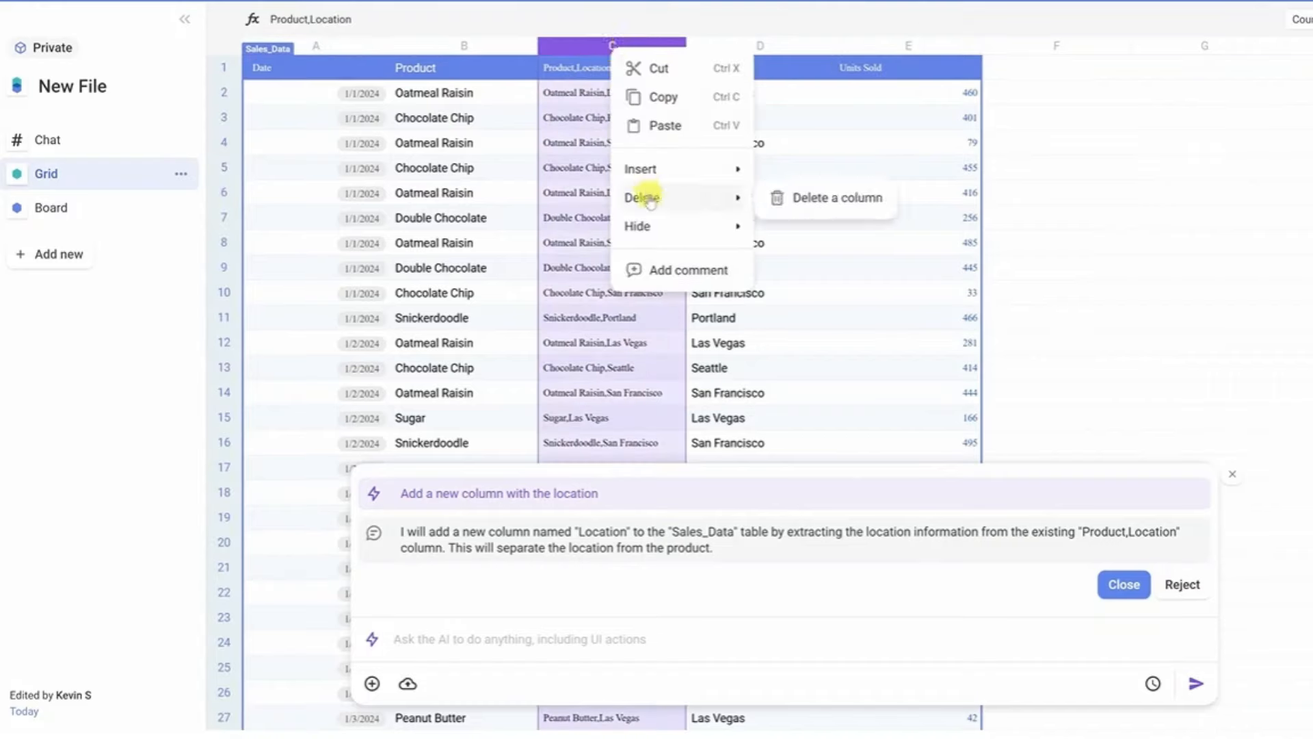
left_click(823, 200)
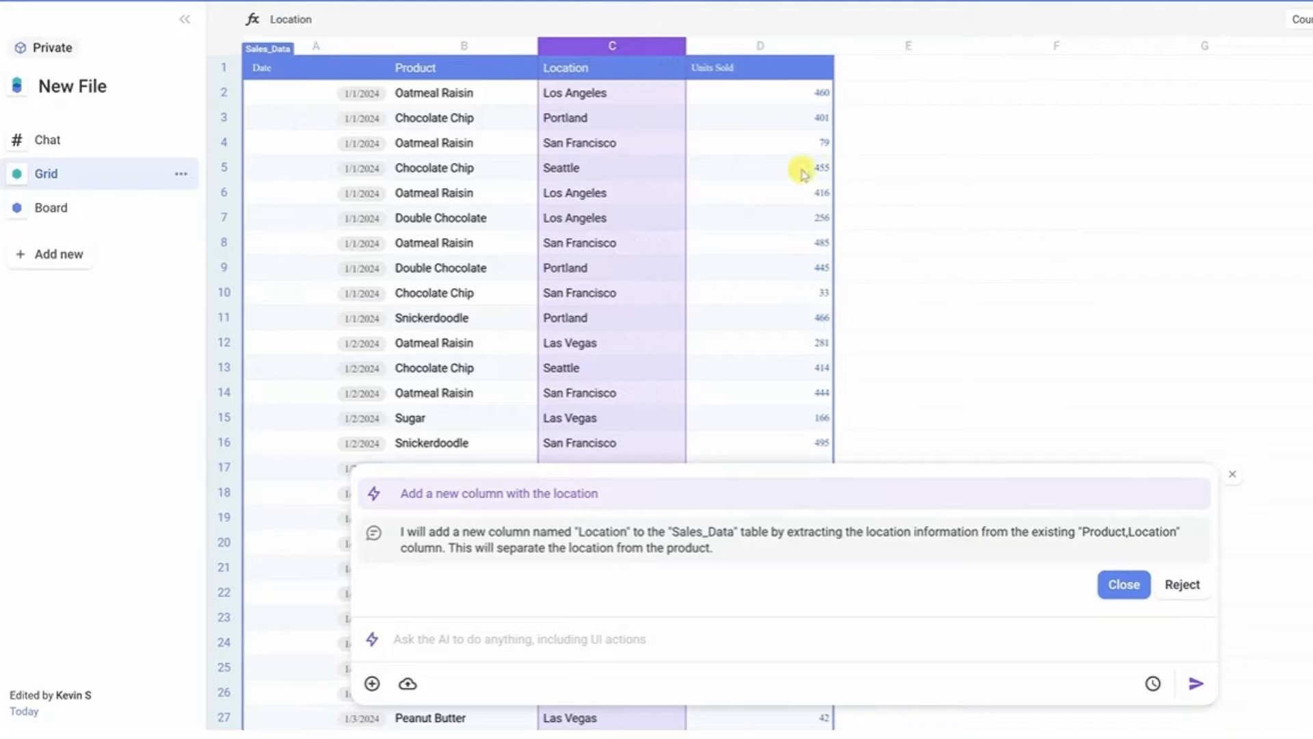
left_click(629, 61)
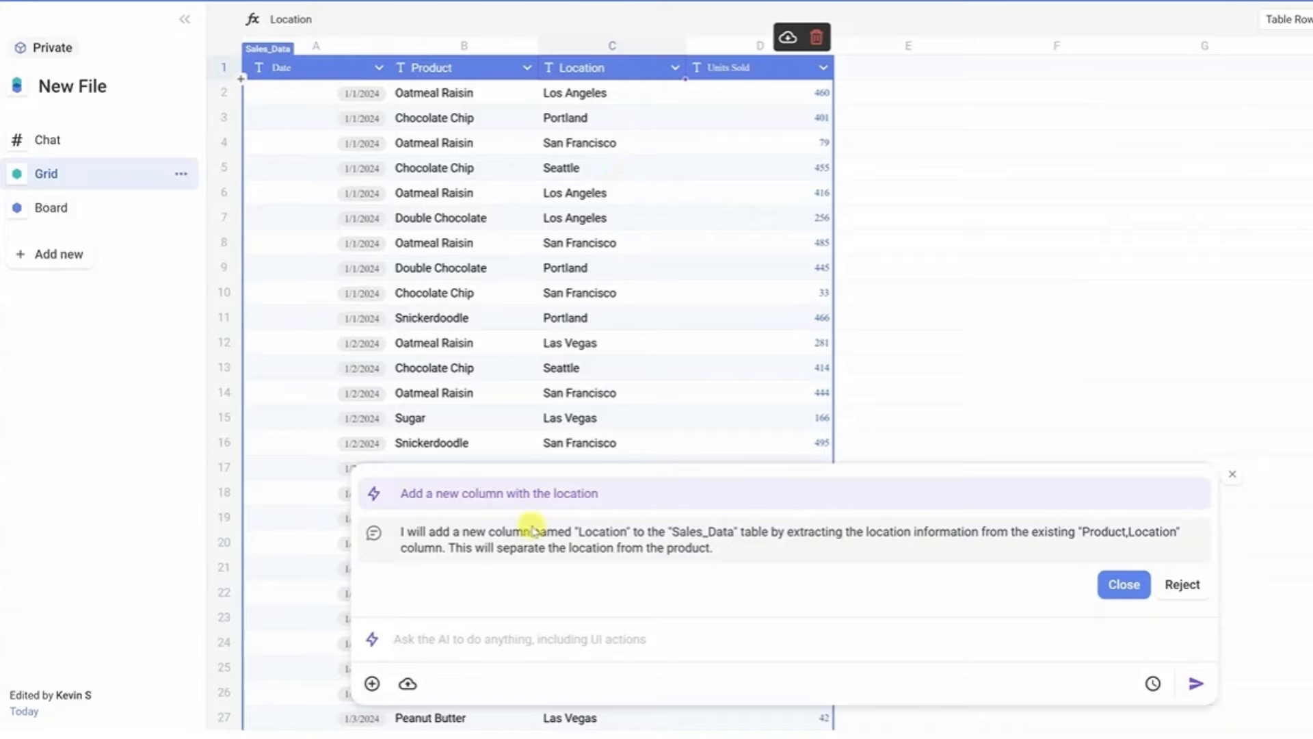
- Send the AI the prompt "Add a column with the state that the city is in"
left_click(493, 640)
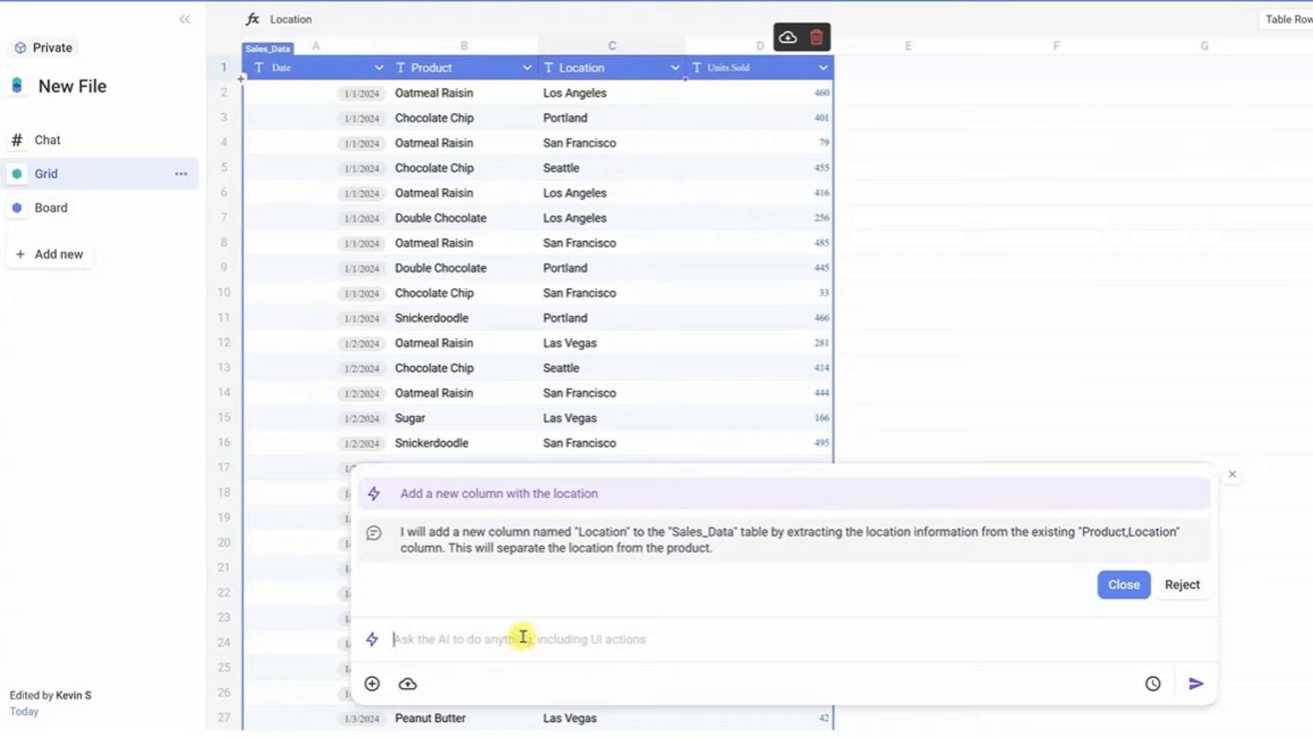
type("Add a column with the state that the city is in")
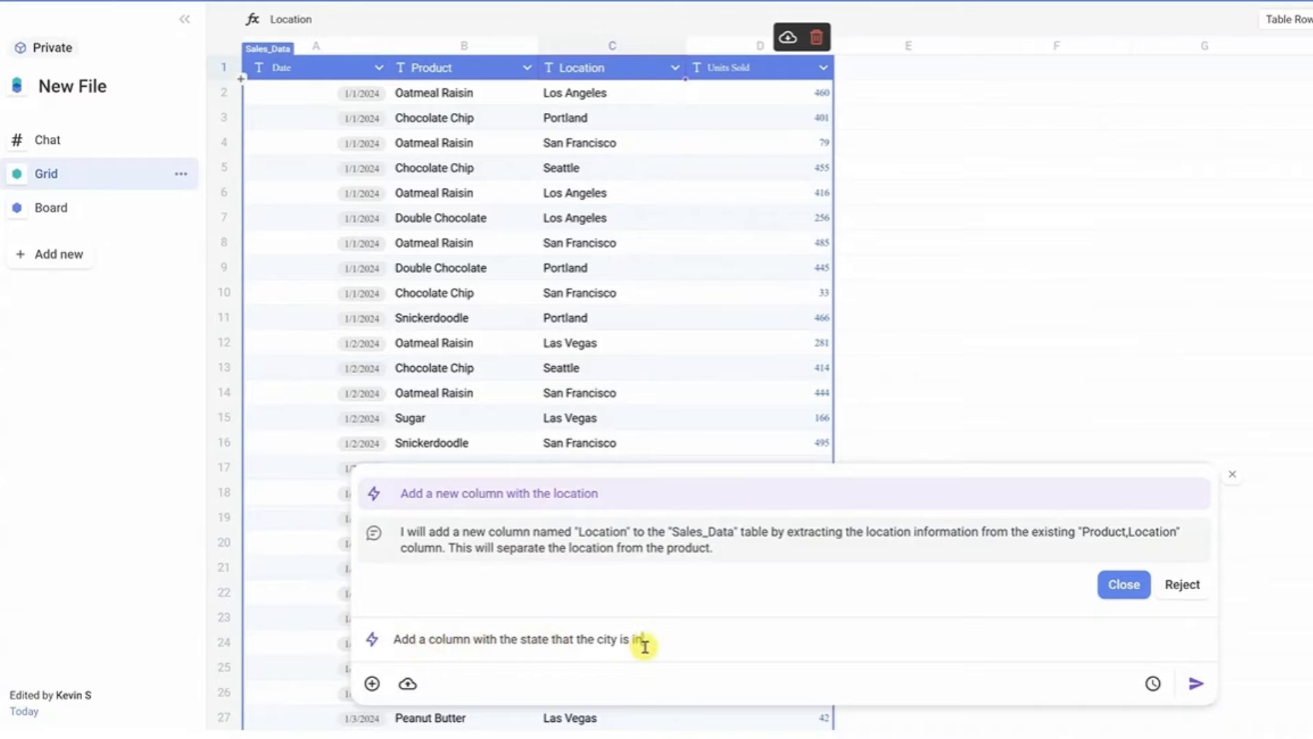
left_click(1194, 683)
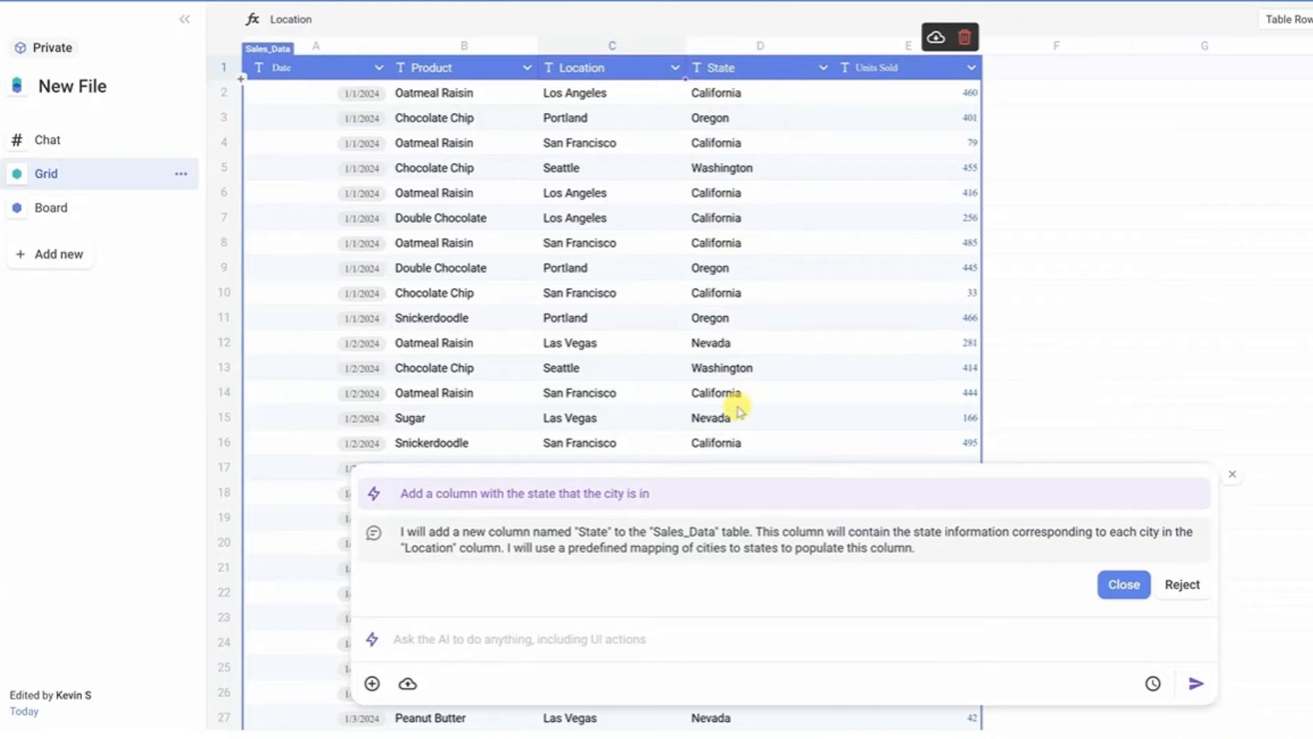
- Paste the copied product and unit cost table at cell I1, beyond the Sales_Data table
left_click(726, 80)
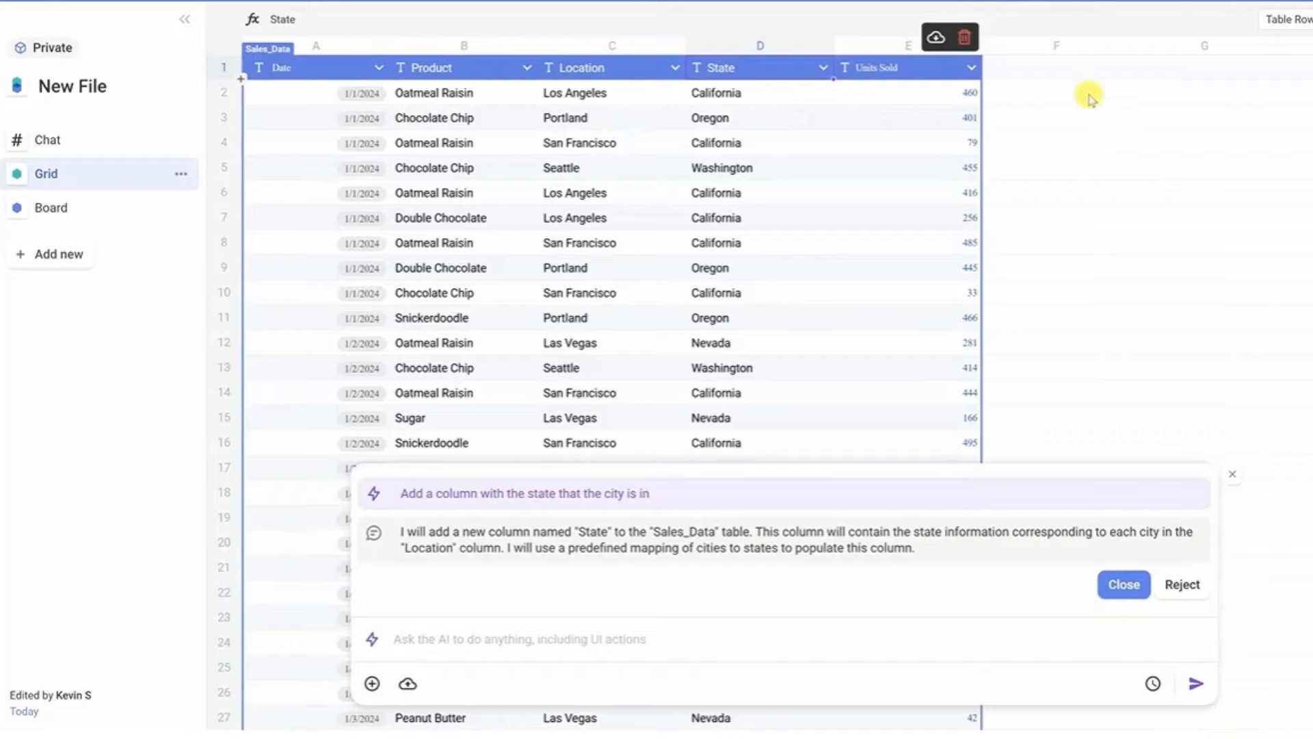
key("Right")
key("Right")
key("Right")
key("Right")
key("Right")
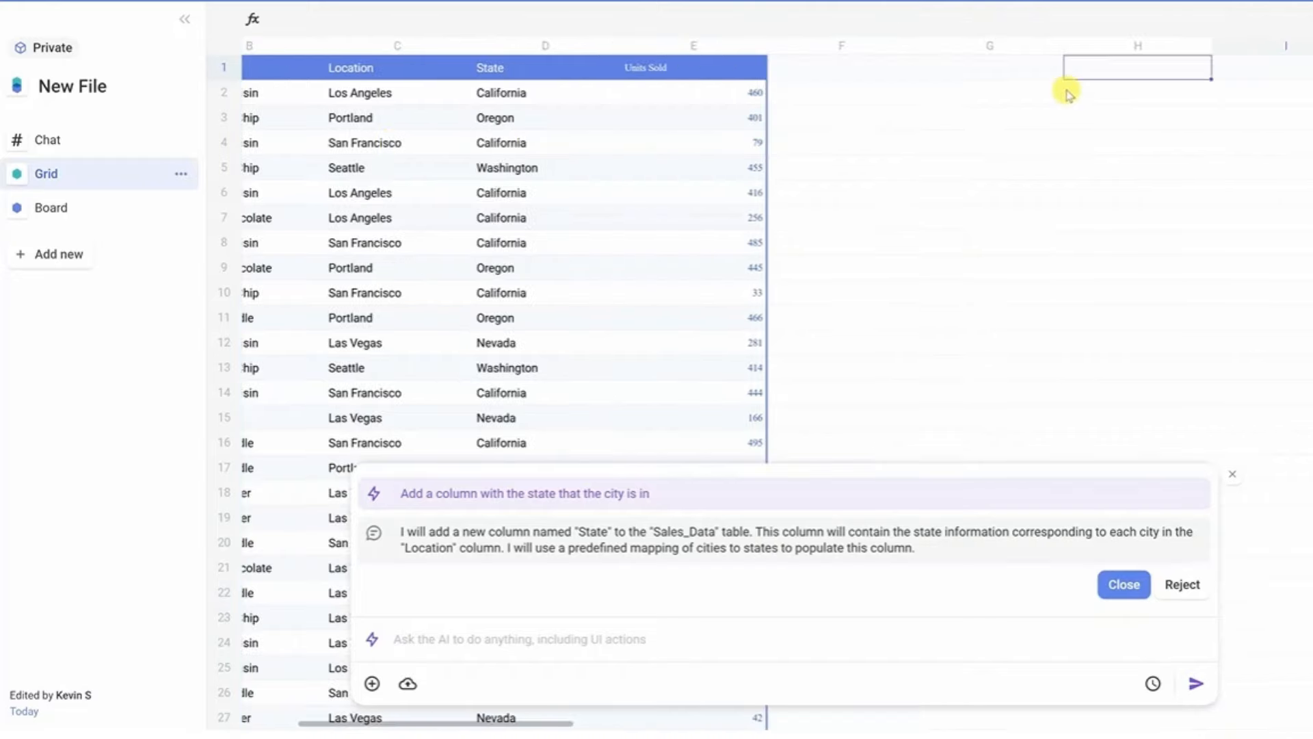
key("Right")
key("ctrl+v")
- Review the unit costs in the pasted table and compare them with the Product and Units Sold columns in Sales_Data
key("Right")
key("Right")
key("Right")
key("Right")
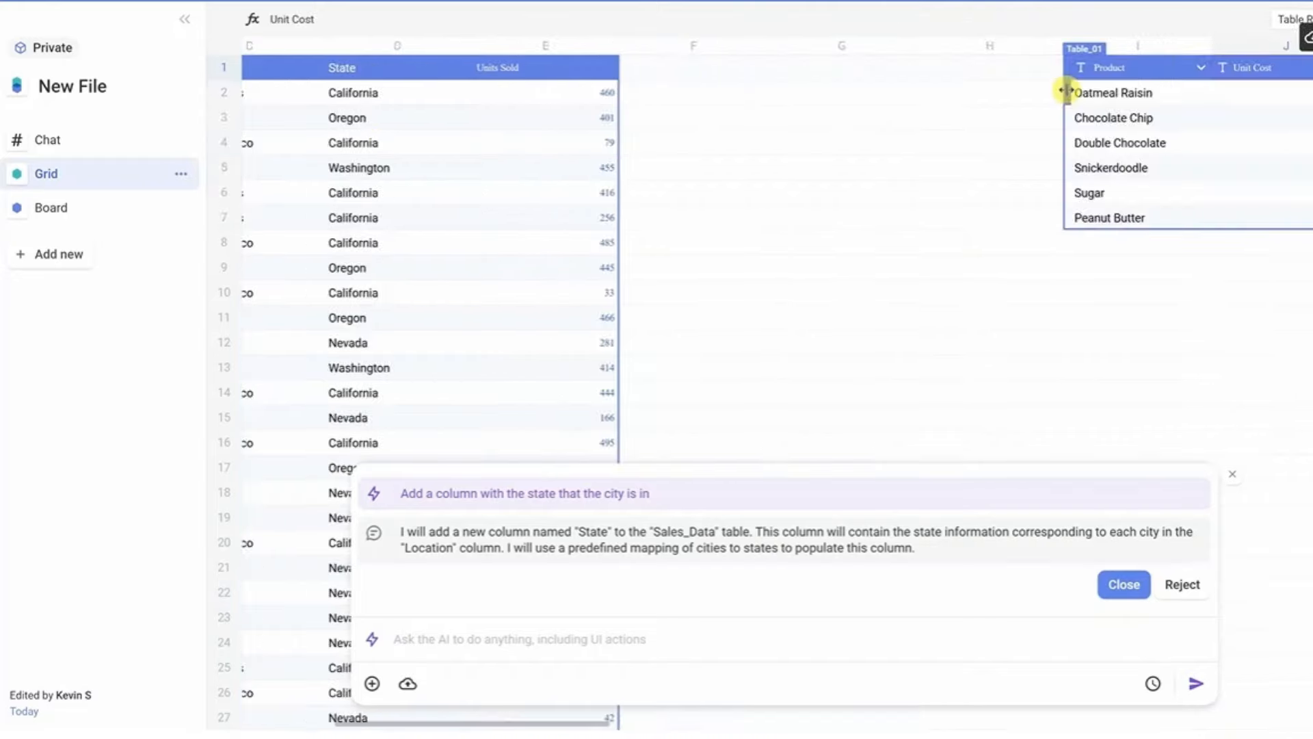
key("Left")
key("Left")
key("Left")
key("Left")
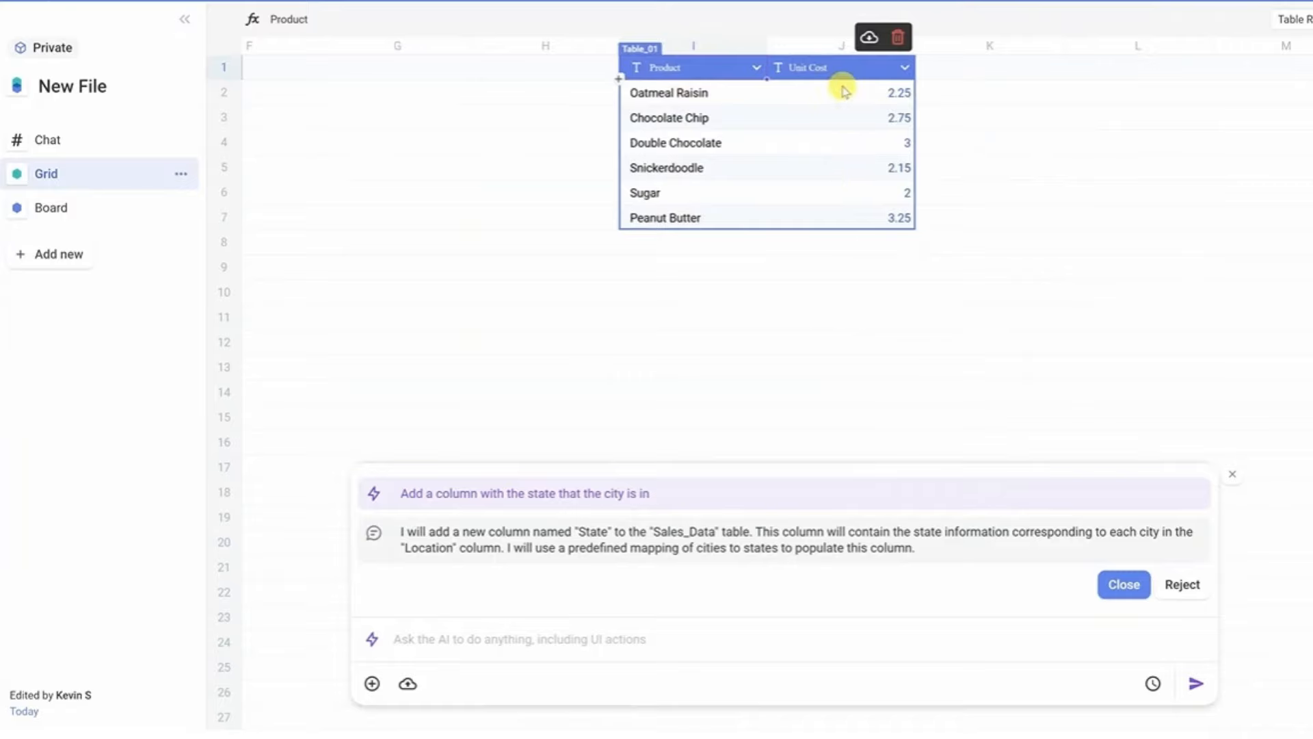
left_click_drag(845, 91, 850, 181)
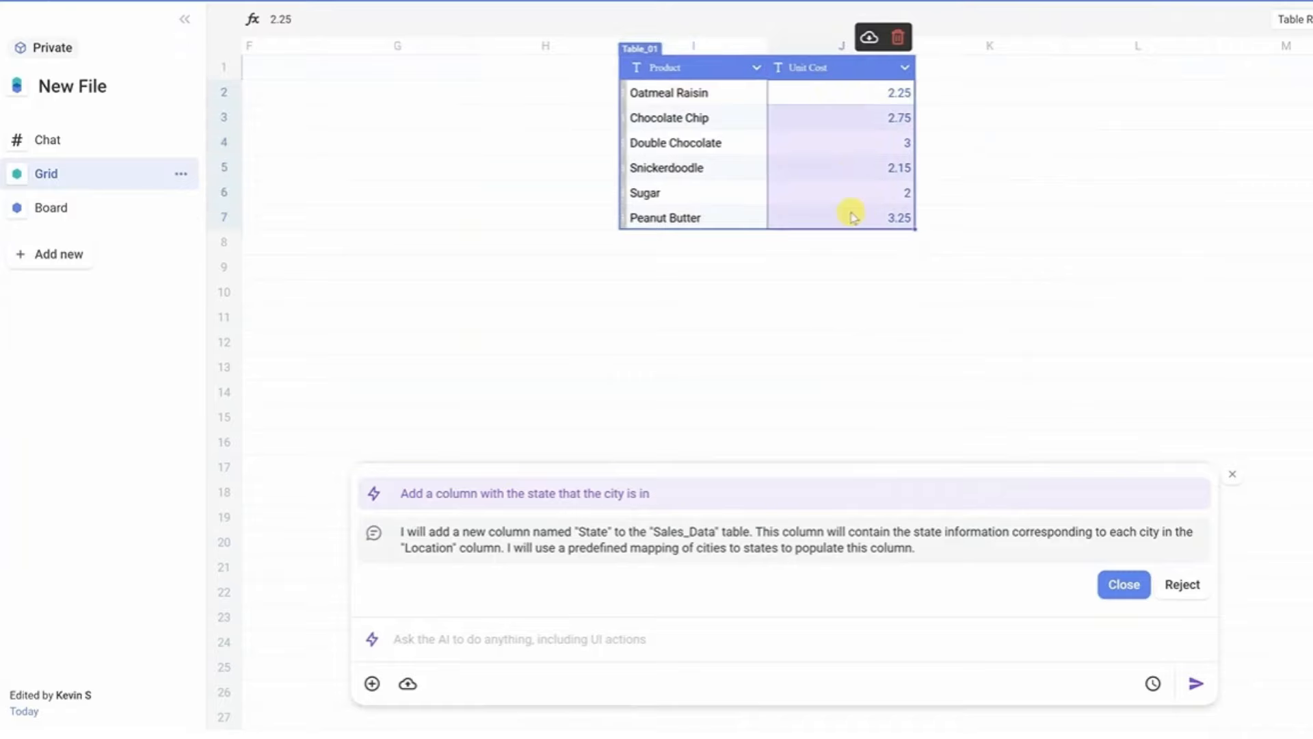
key("Left")
key("Left")
key("Left")
key("Left")
key("Left")
key("Left")
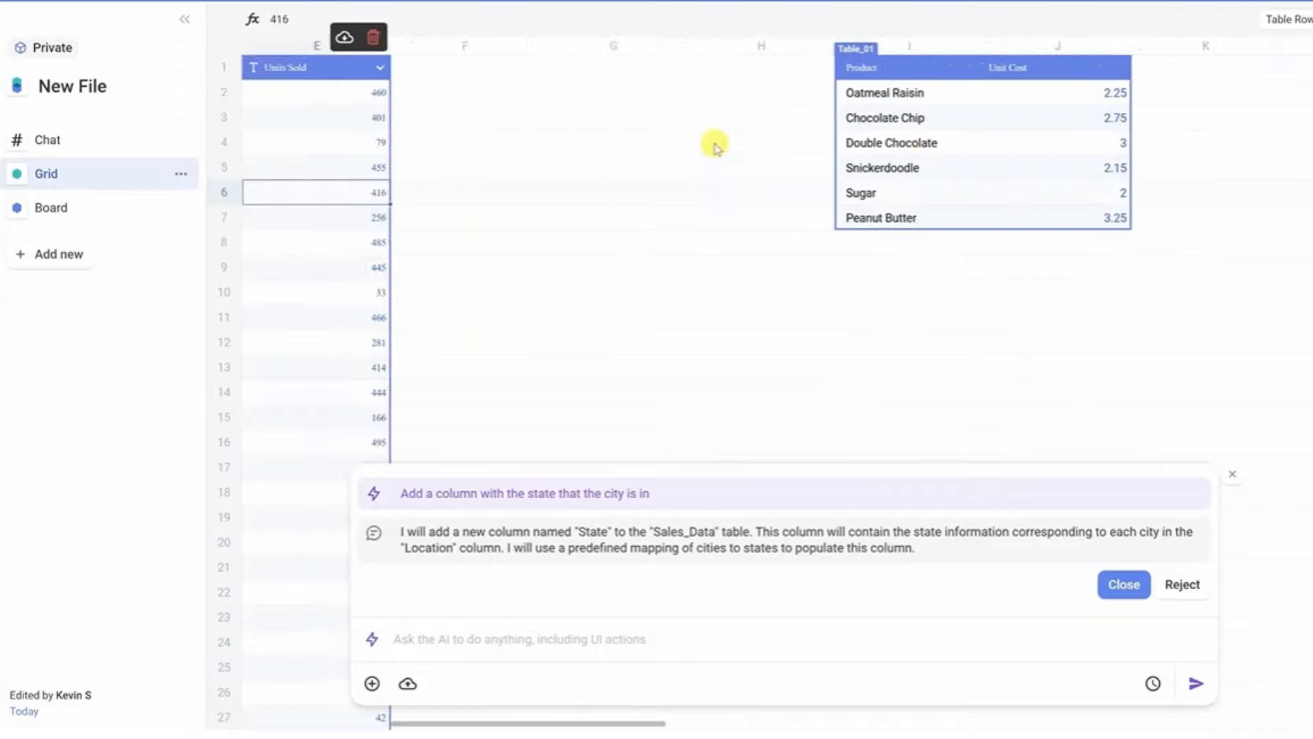
key("Left")
key("Left")
key("Left")
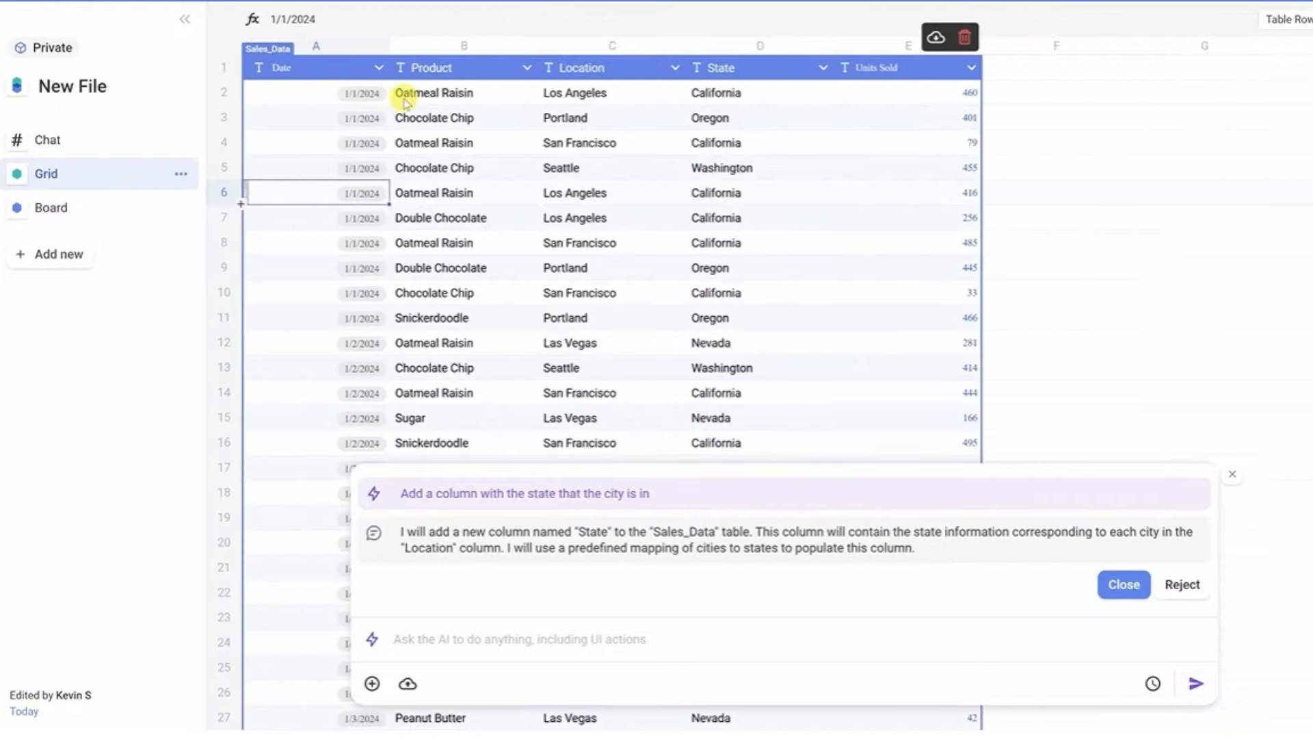
left_click_drag(408, 93, 482, 372)
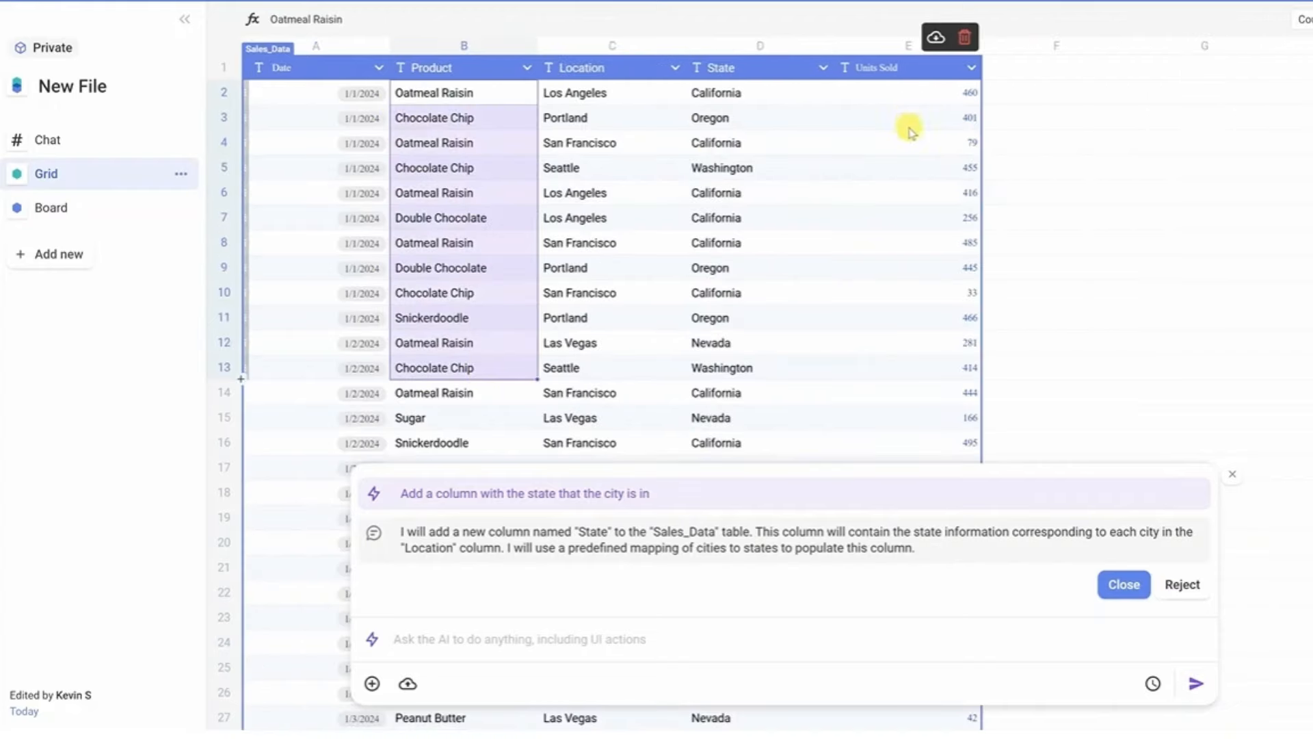
left_click(964, 74)
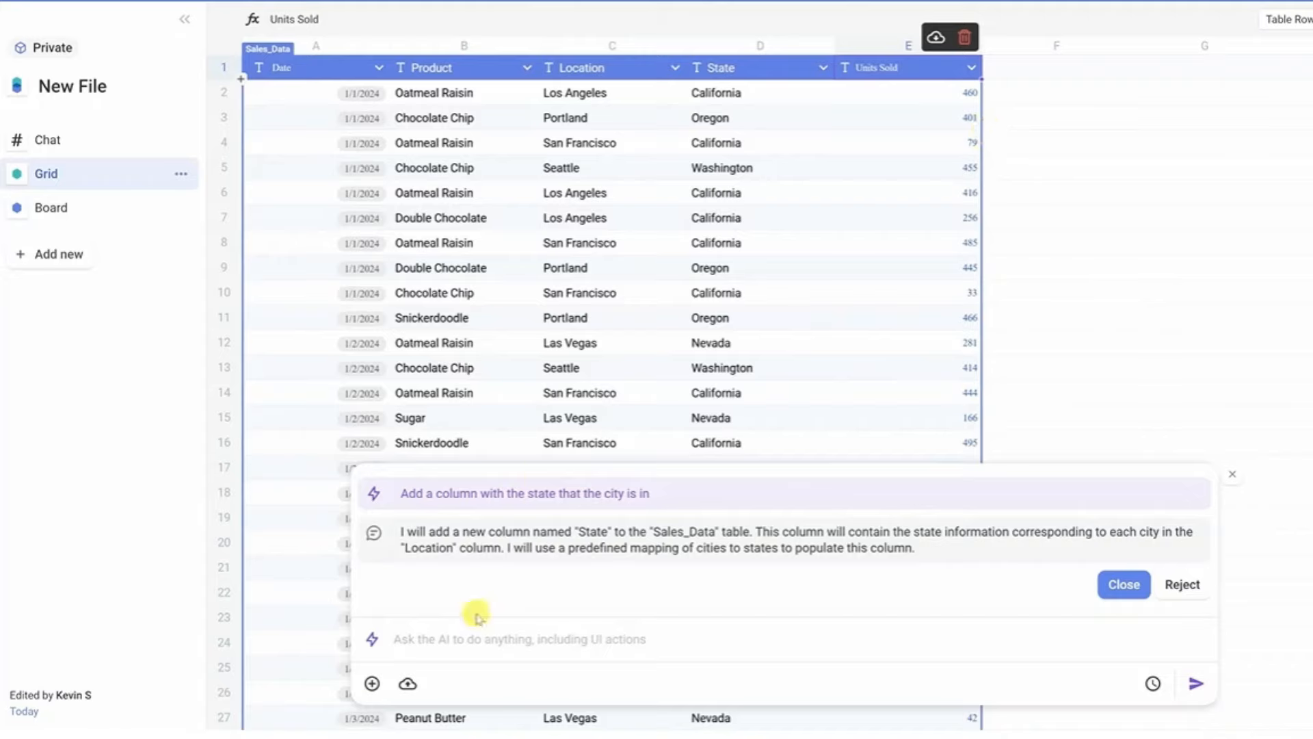
- Send the AI the prompt "add a new column in Sales_Data with the Unit Cost(Table_01)", inserting the suggested table and column references
left_click(425, 641)
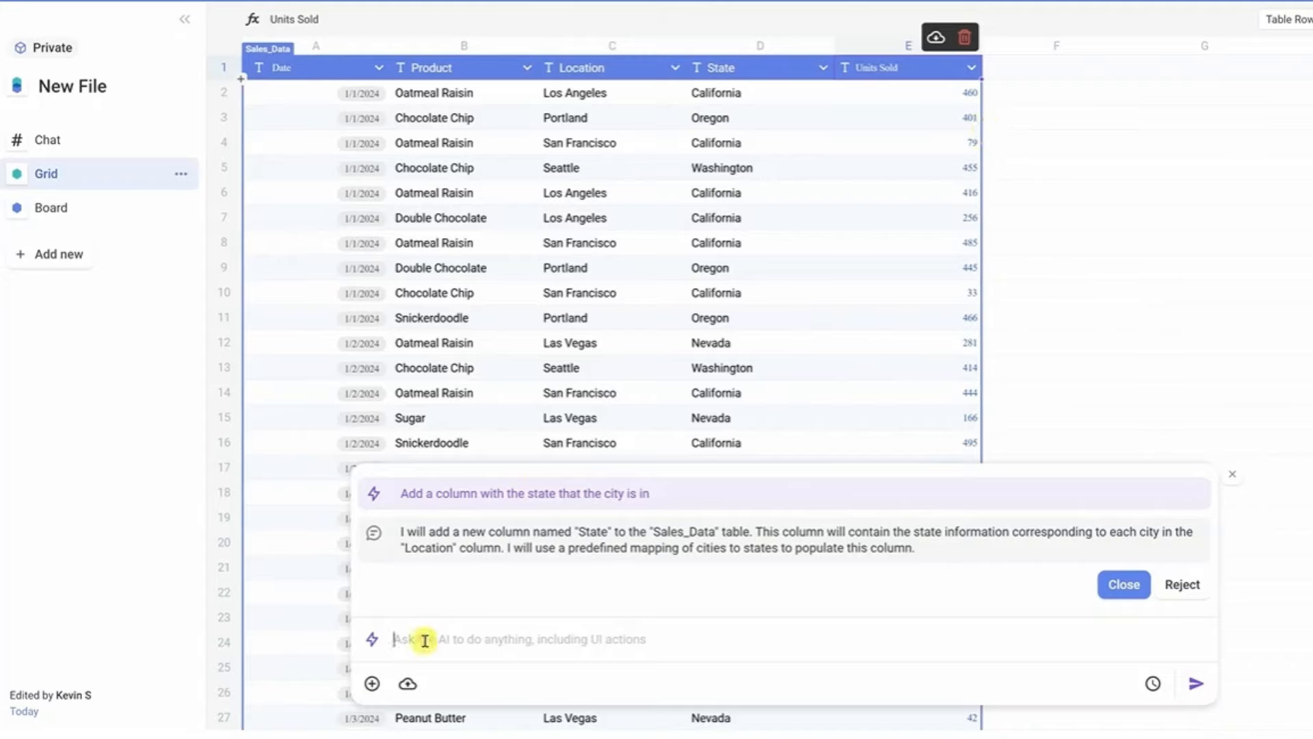
type("ad")
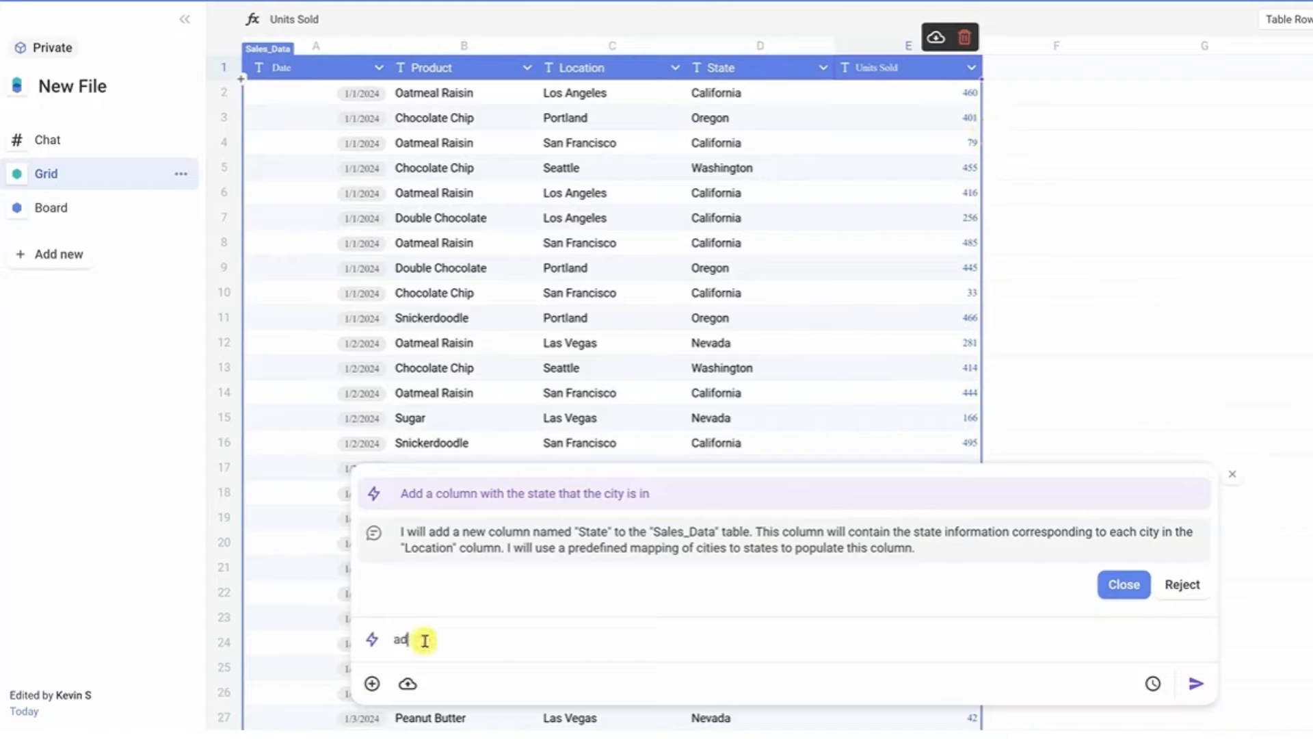
type("d rew column in sales")
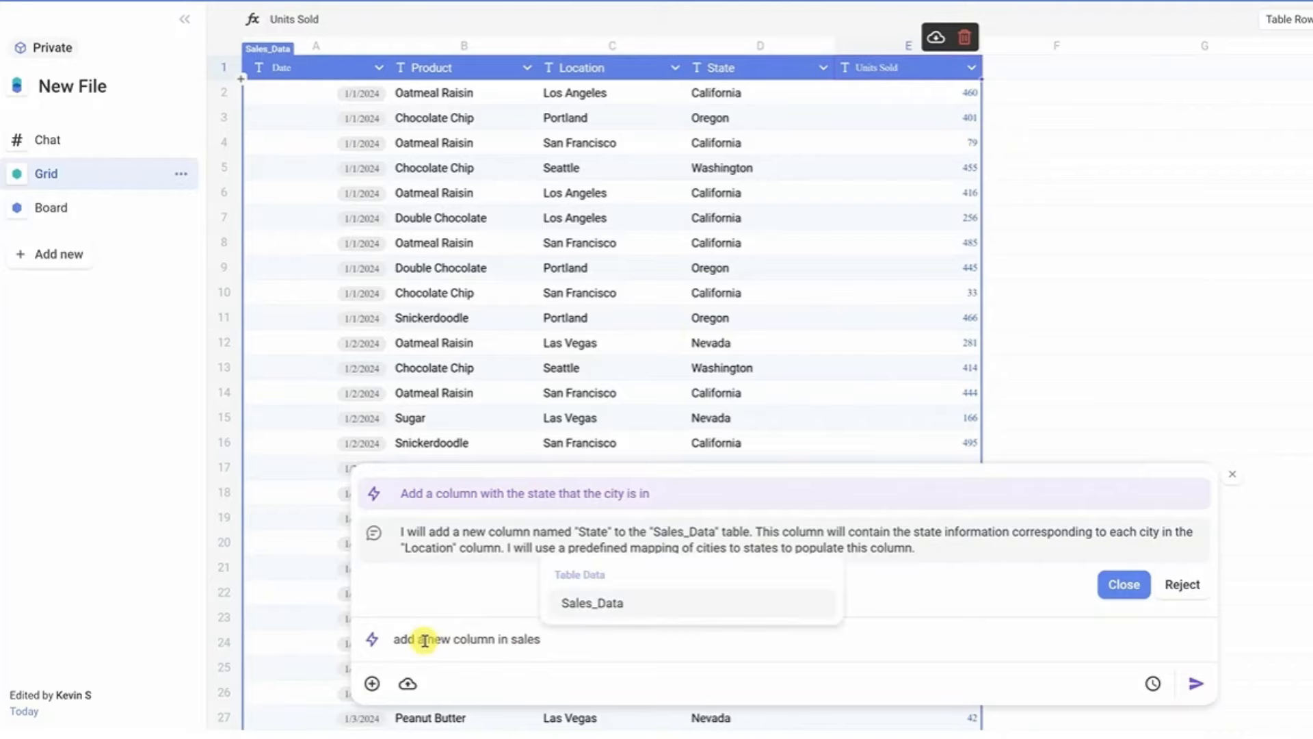
left_click(590, 605)
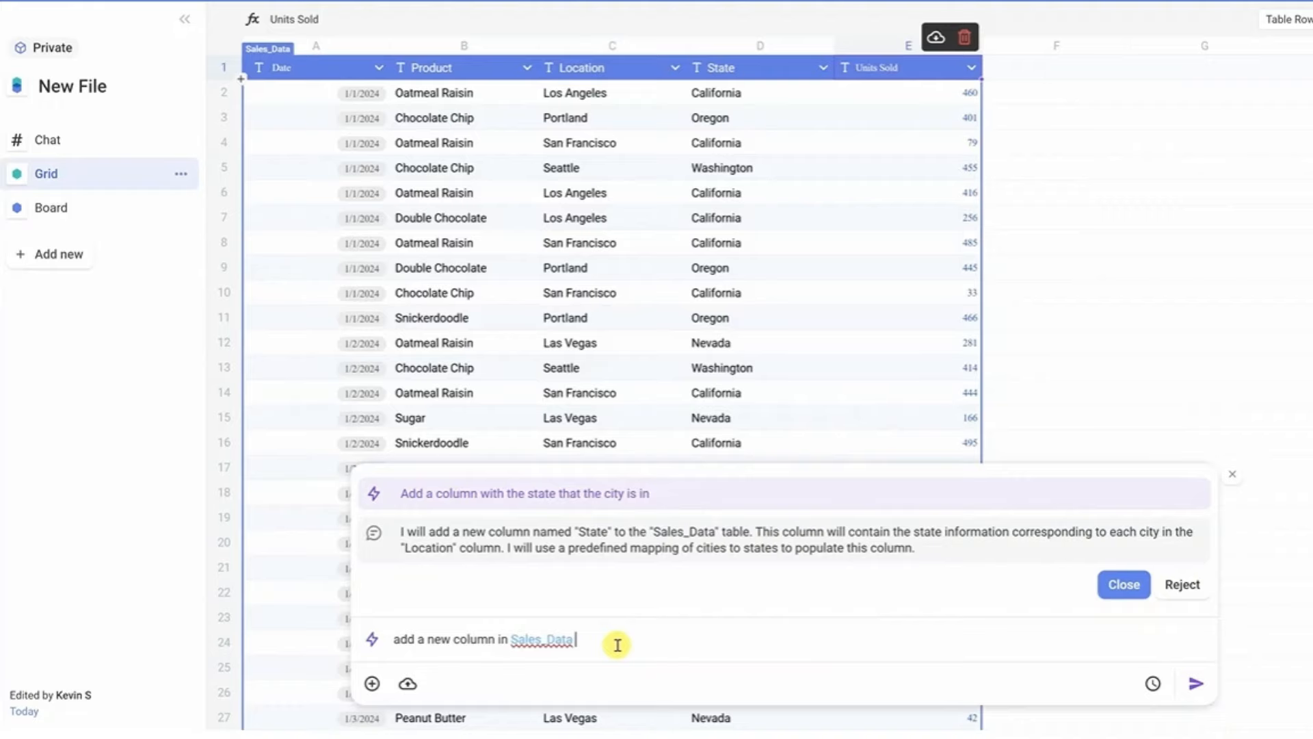
type("with the unit")
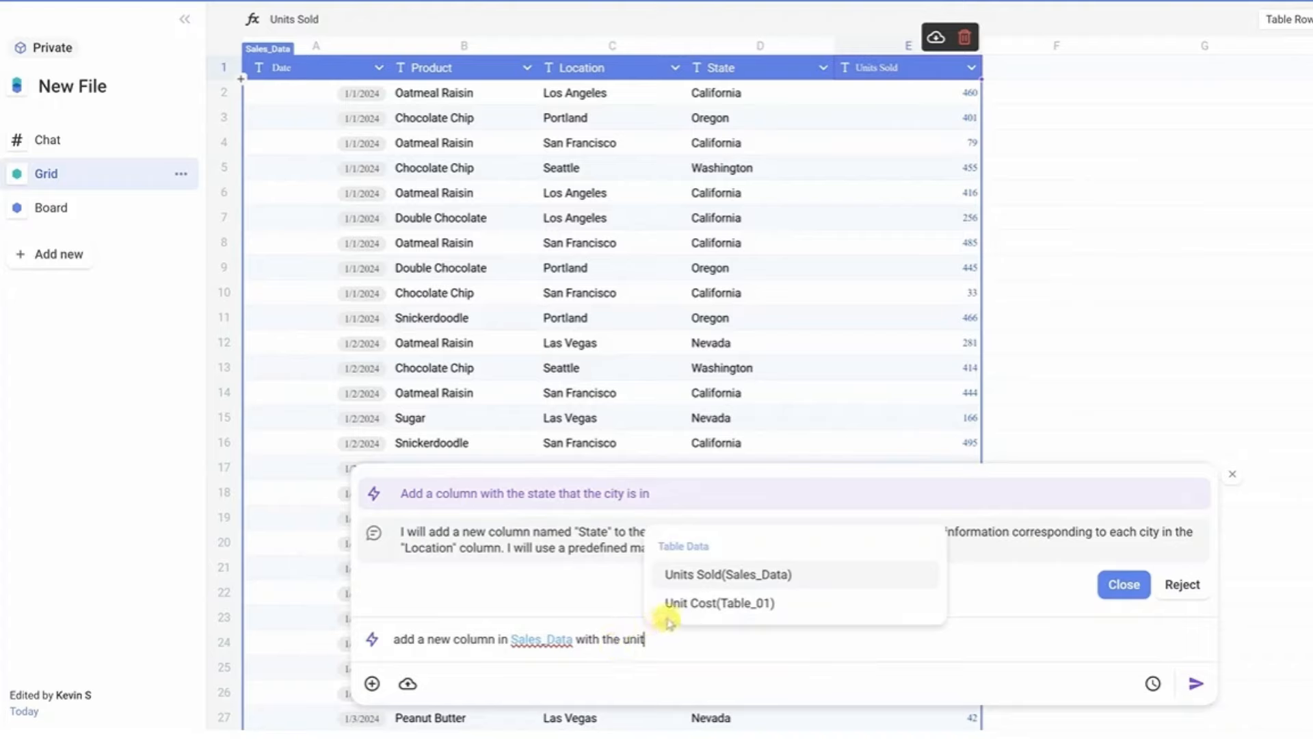
left_click(768, 605)
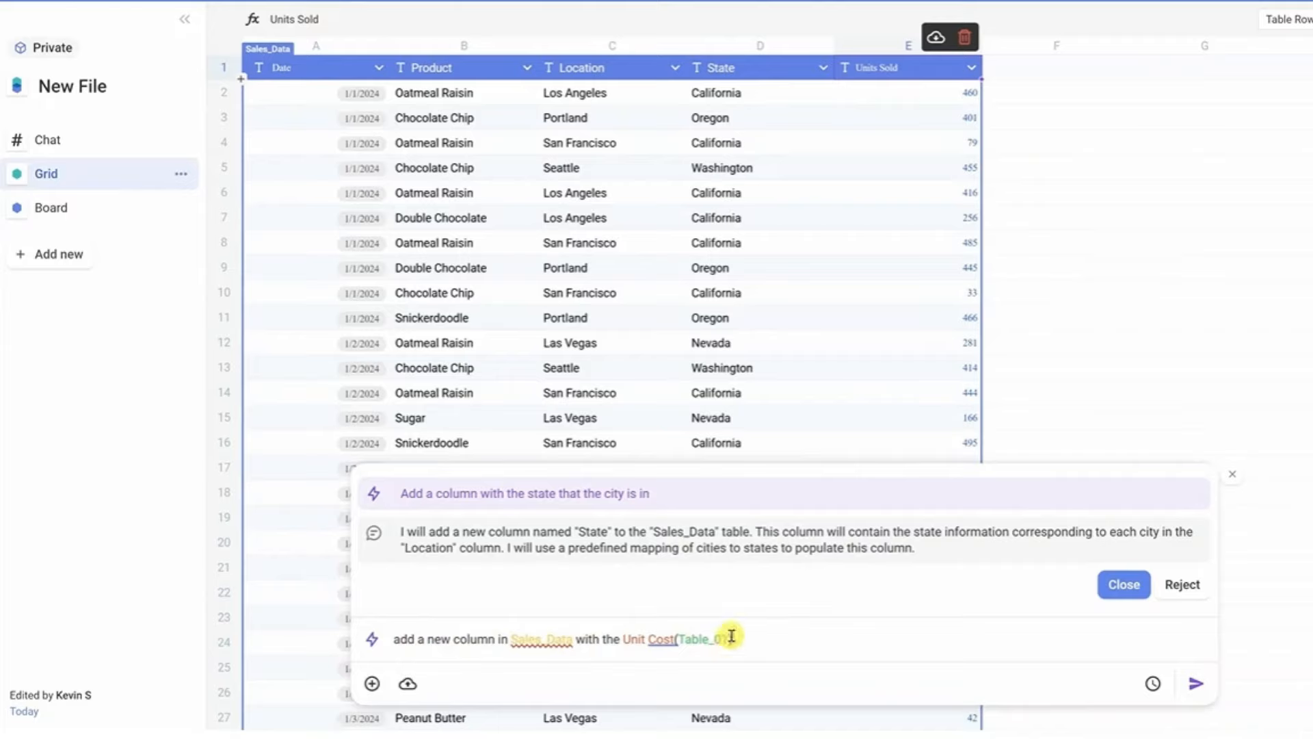
left_click(1194, 680)
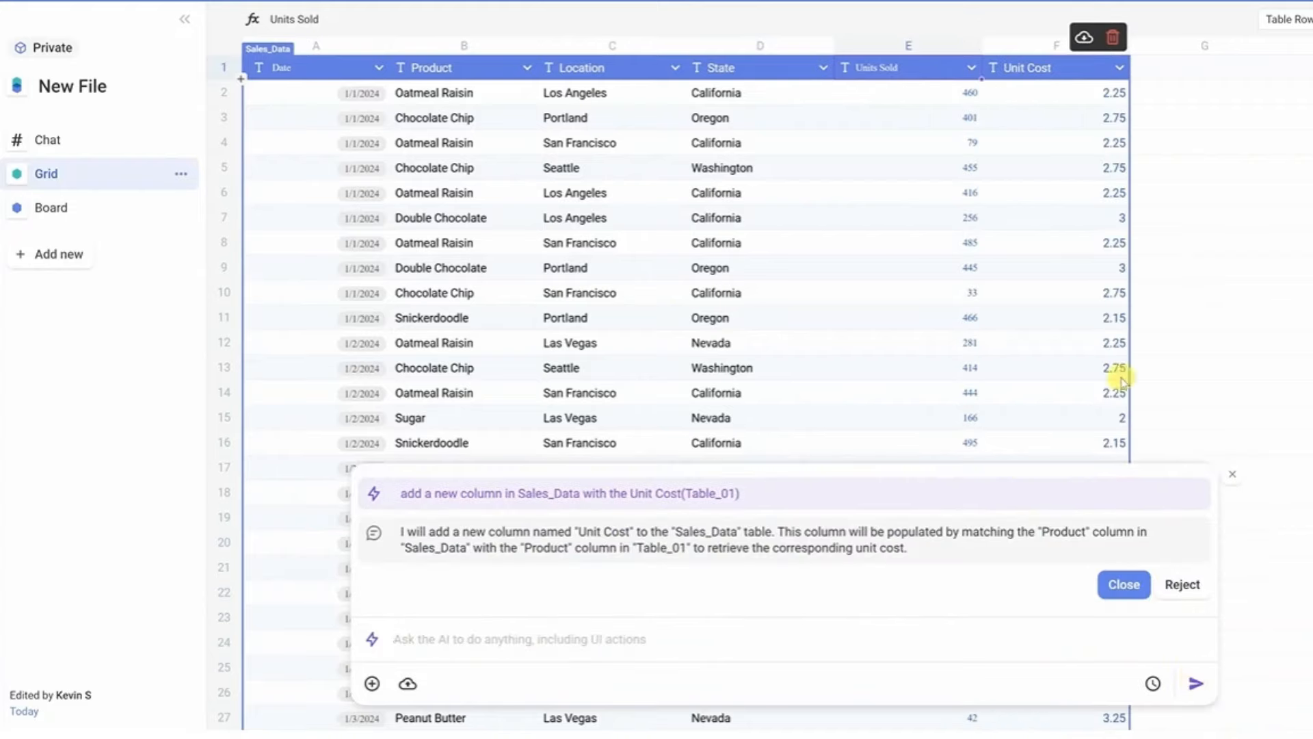
- Compare the Oatmeal Raisin unit cost in the first data row of Sales_Data with its entry in Table_01
left_click(1028, 93)
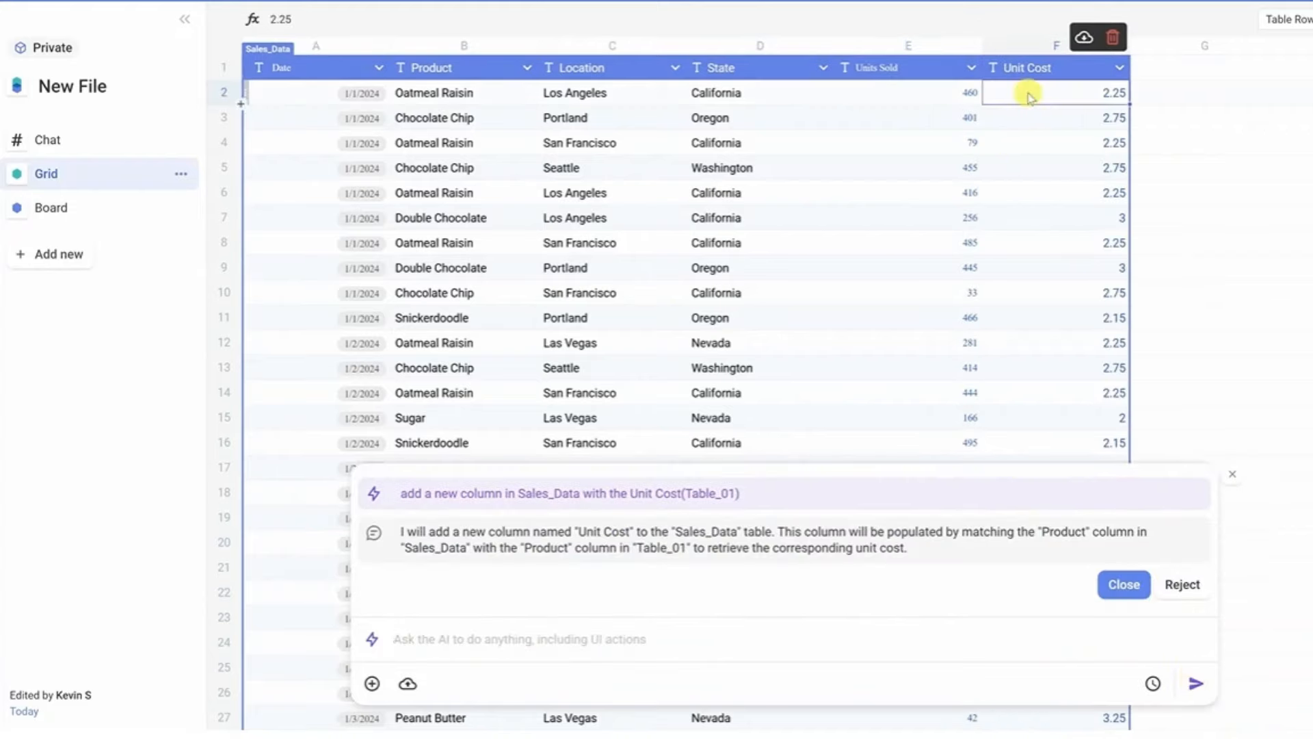
key("Left")
key("Left")
key("Left")
key("Left")
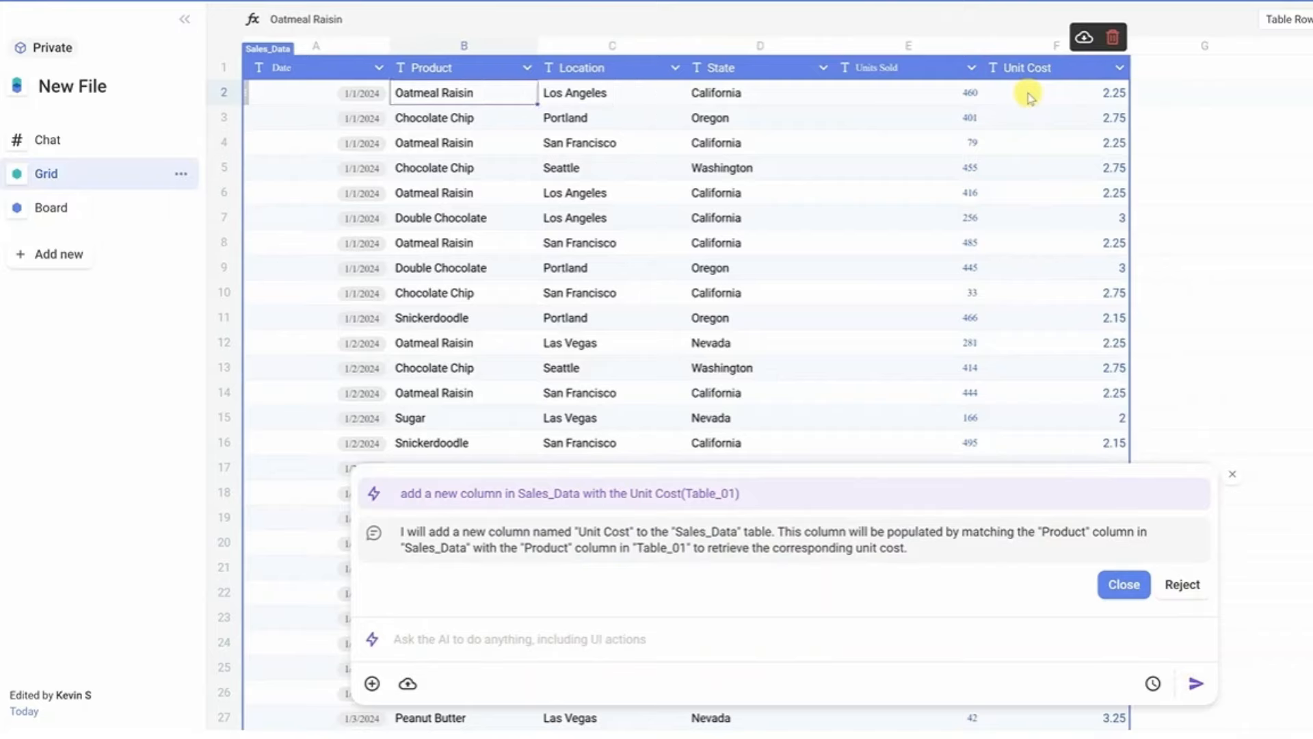
key("Right")
key("Right")
key("Right")
key("Right")
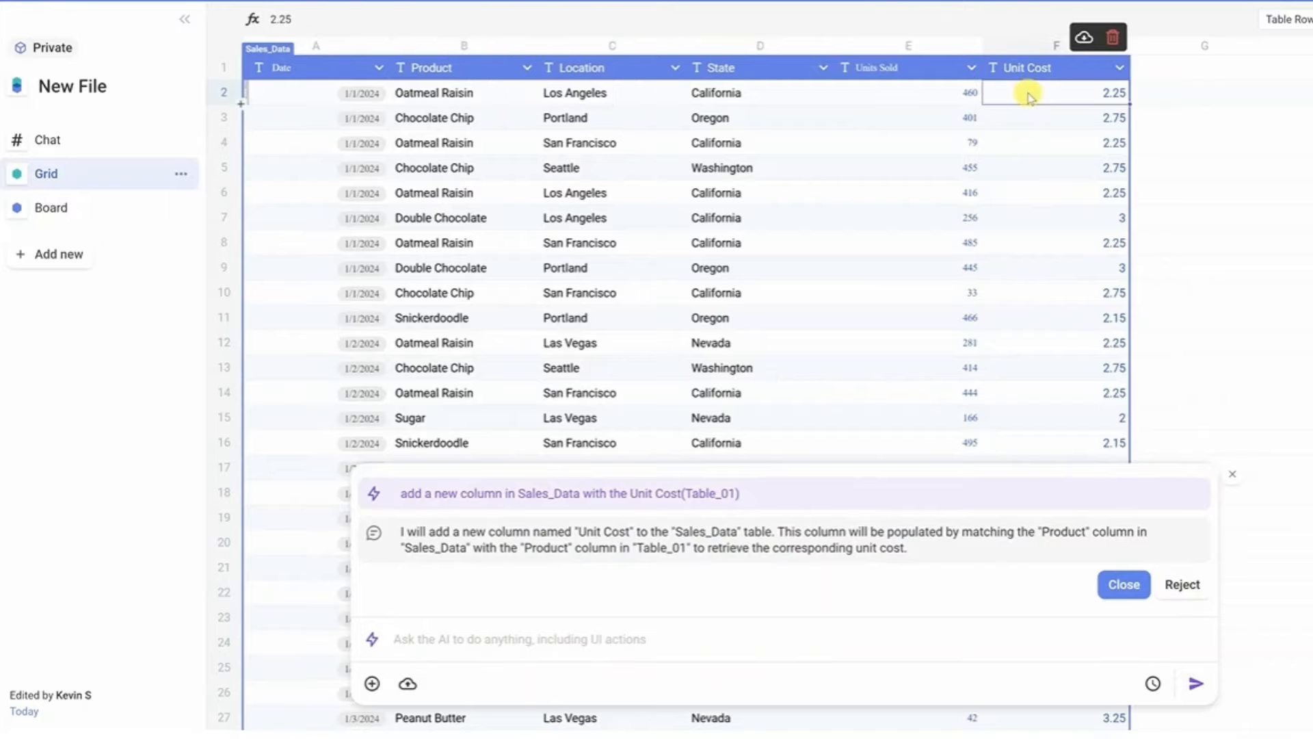
key("Right")
key("Right")
key("Right")
key("Right")
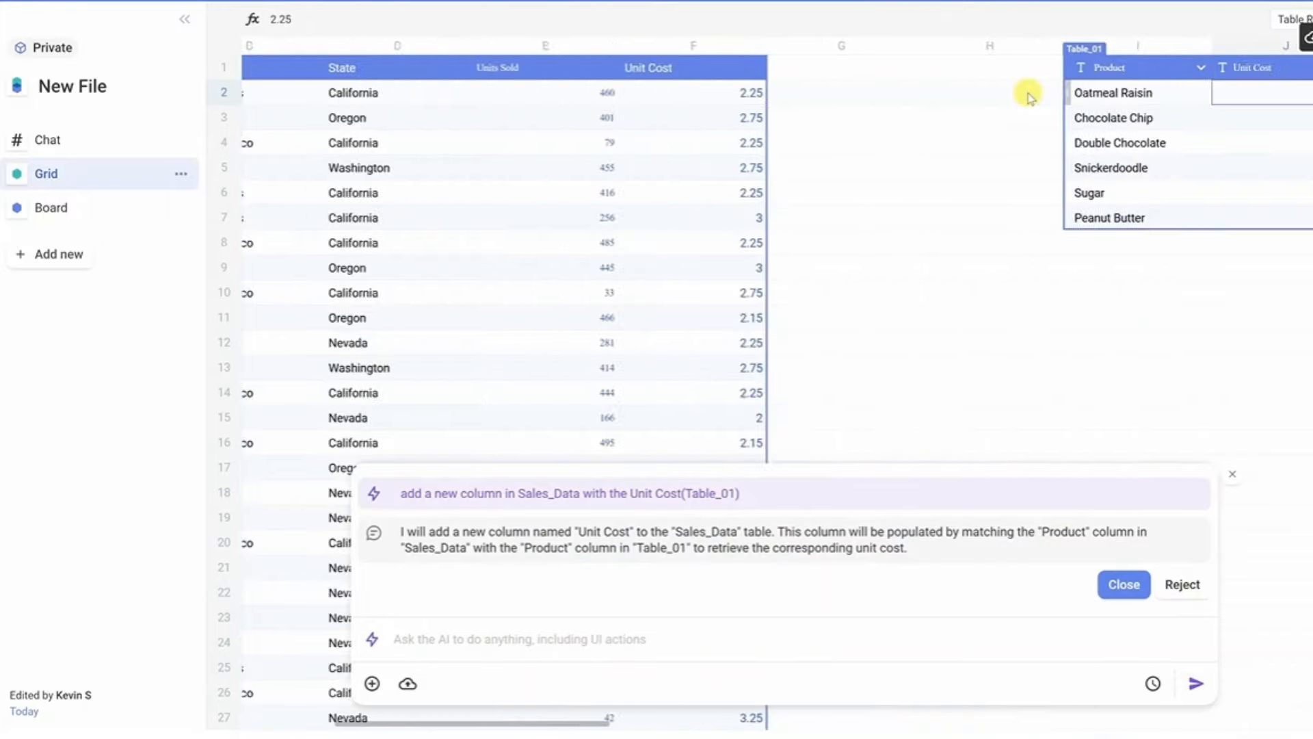
scroll(1028, 96, "right", 4)
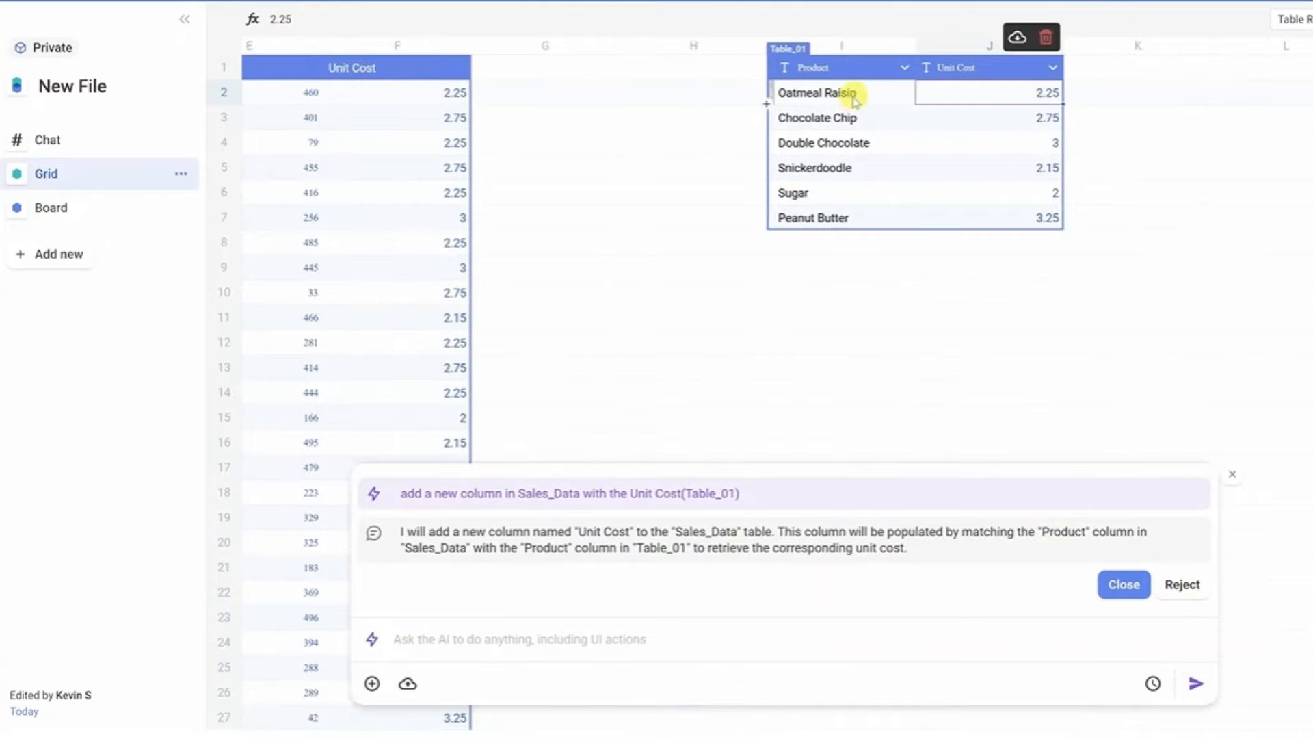
left_click_drag(855, 97, 1034, 99)
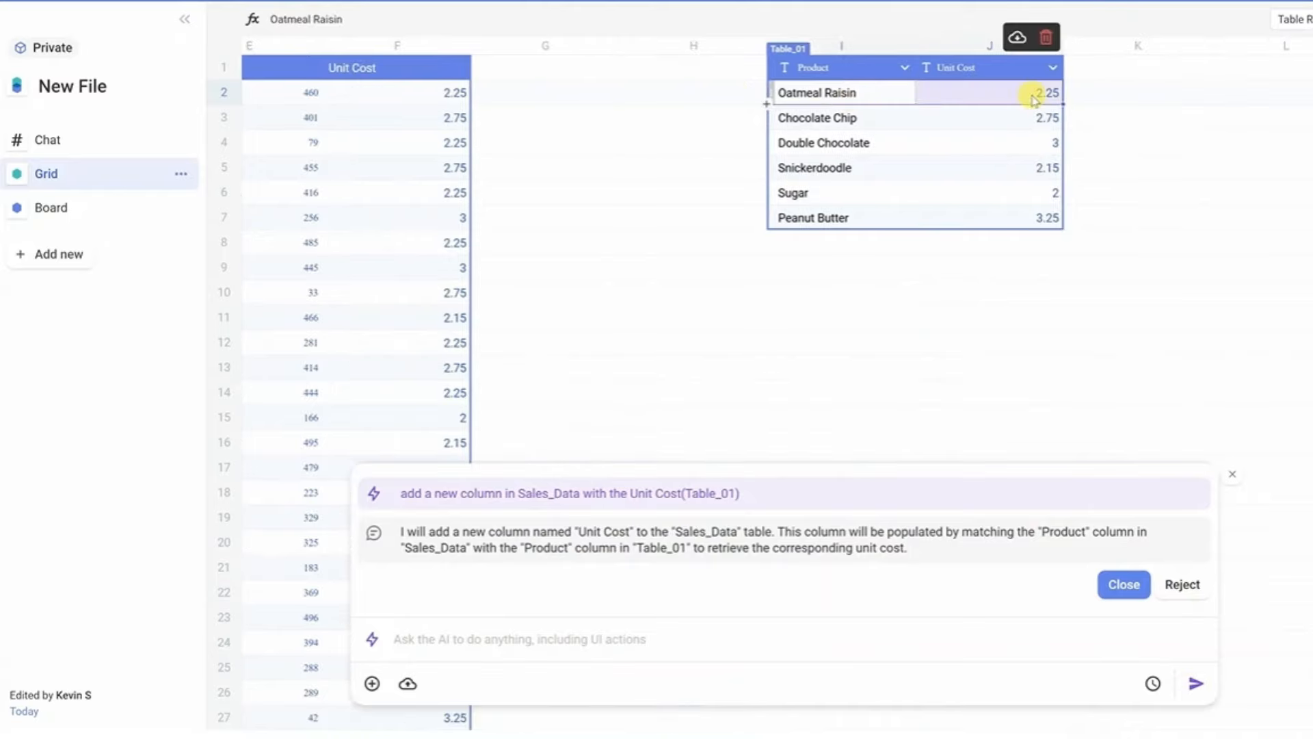
left_click(874, 99)
key("Left")
key("Left")
key("Left")
key("Left")
key("Left")
key("Left")
key("Left")
key("Left")
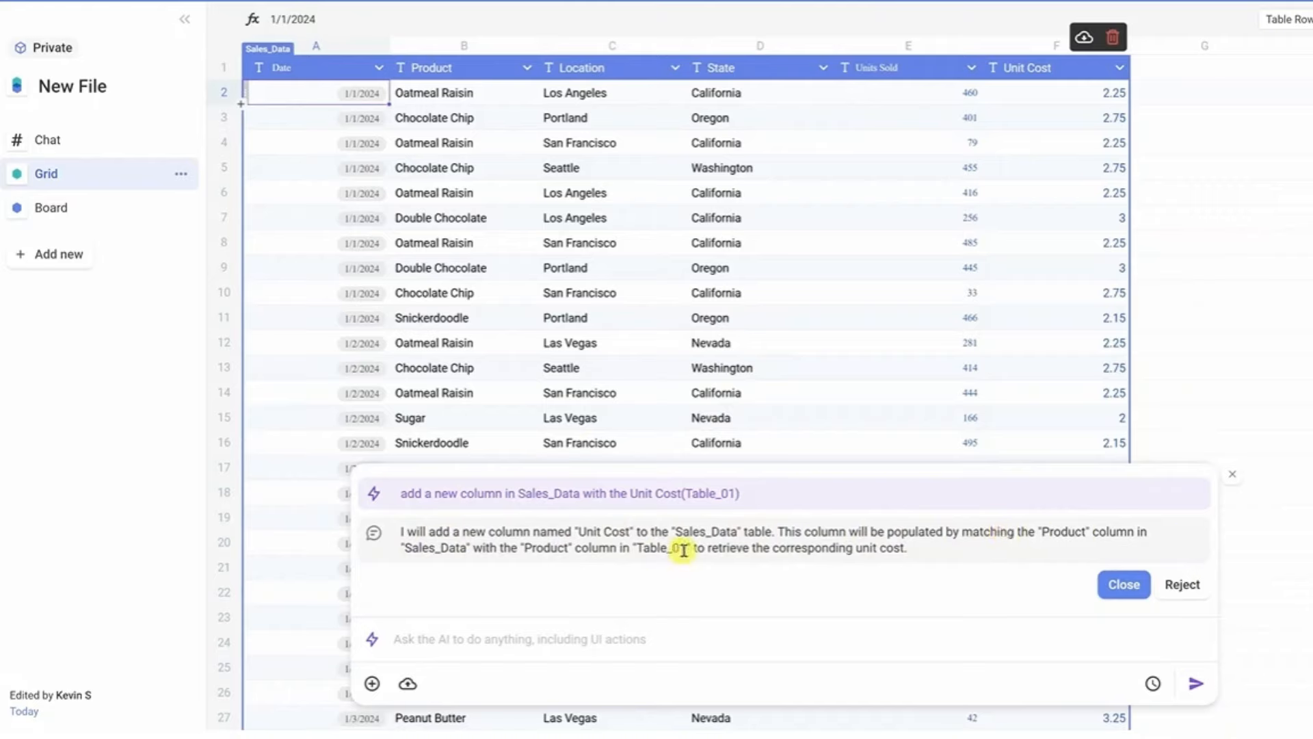
- Read the AI's explanation of how the Unit Cost column is populated and close the response, keeping the column
left_click_drag(910, 550, 404, 537)
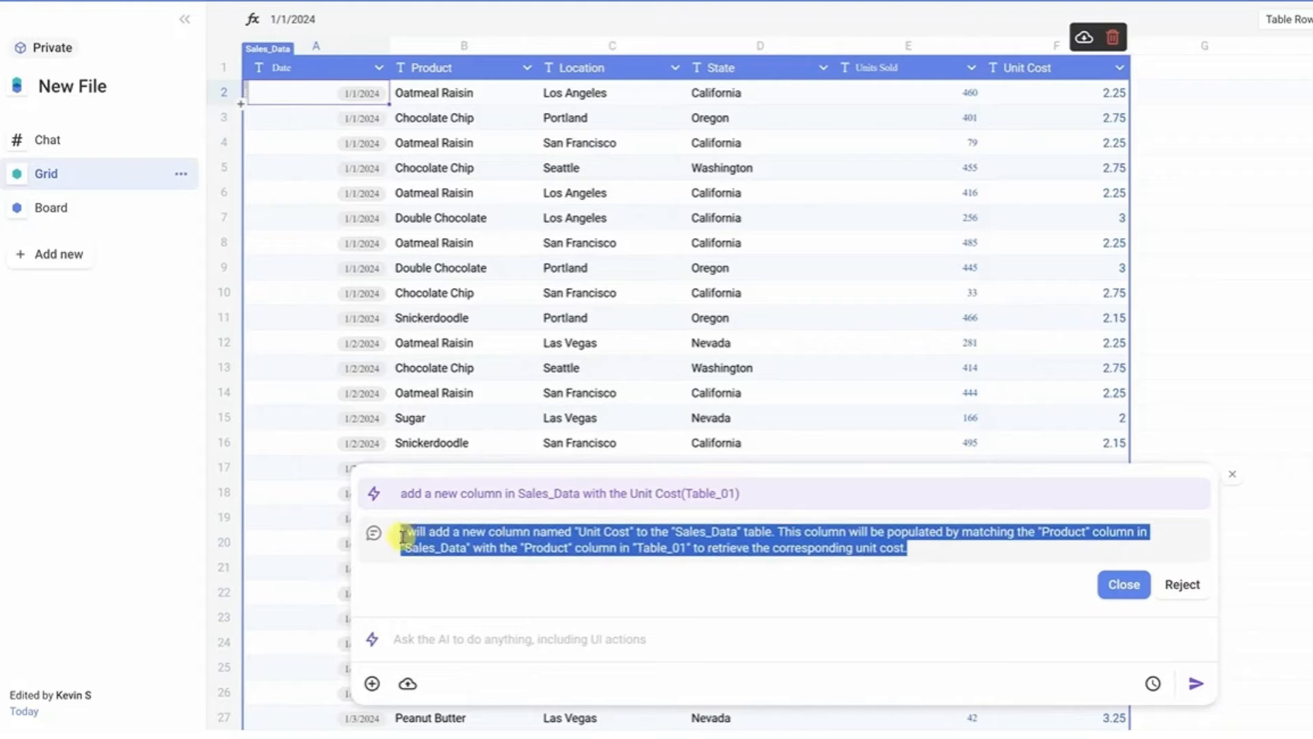
left_click(941, 551)
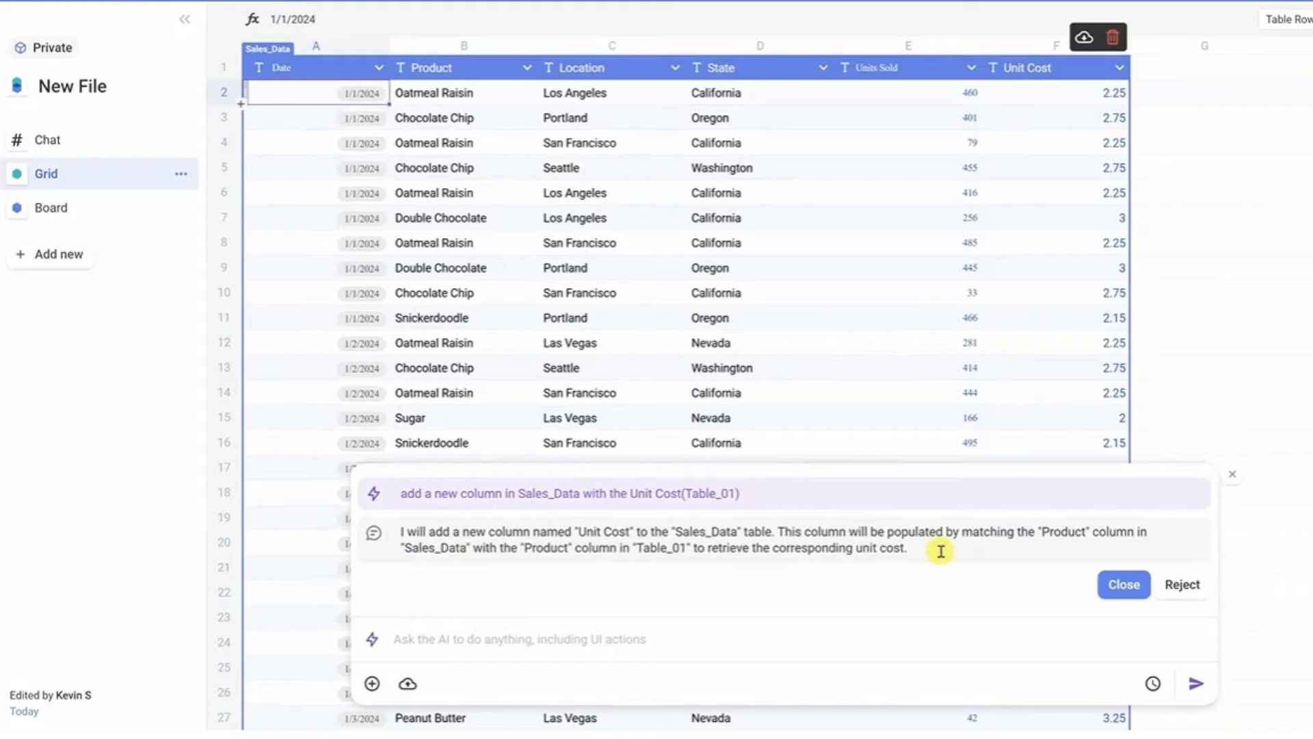
left_click(1125, 586)
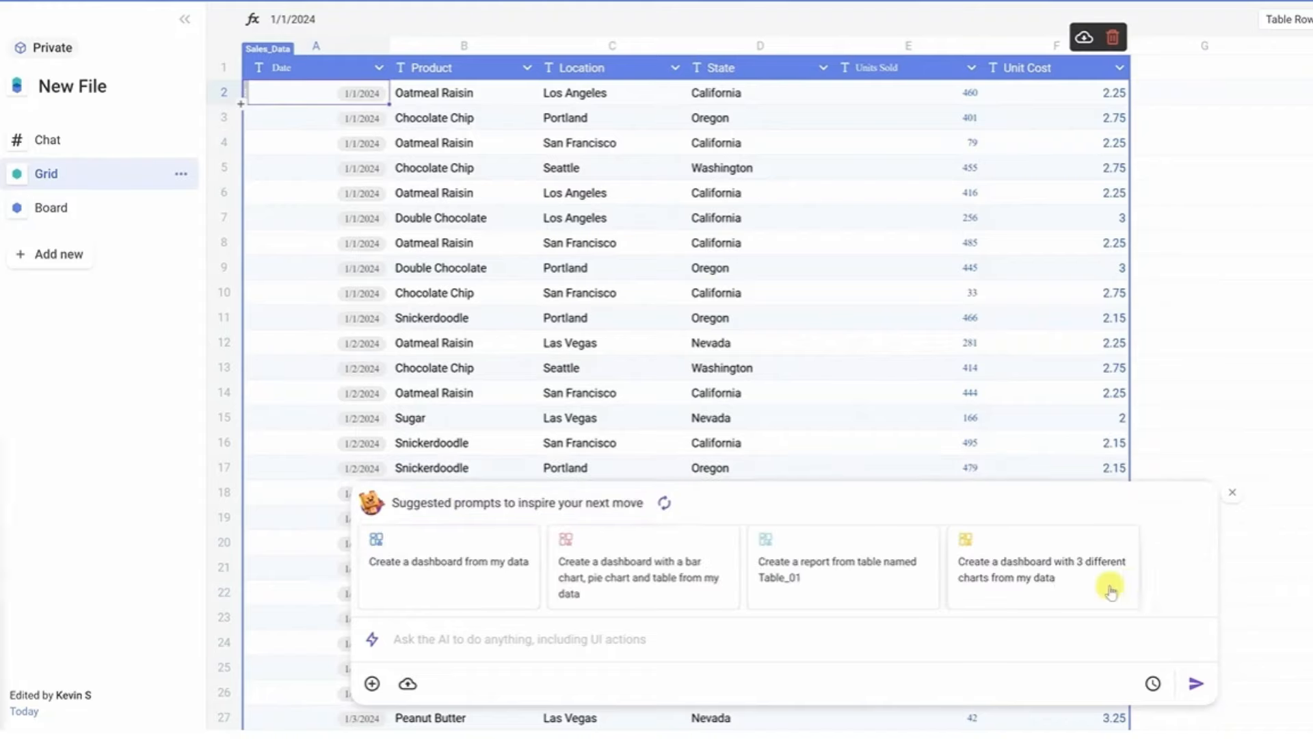
- Send the AI the prompt "Add a column showing me the total revenue"
left_click(643, 641)
type("Add a column showing me the total revenue")
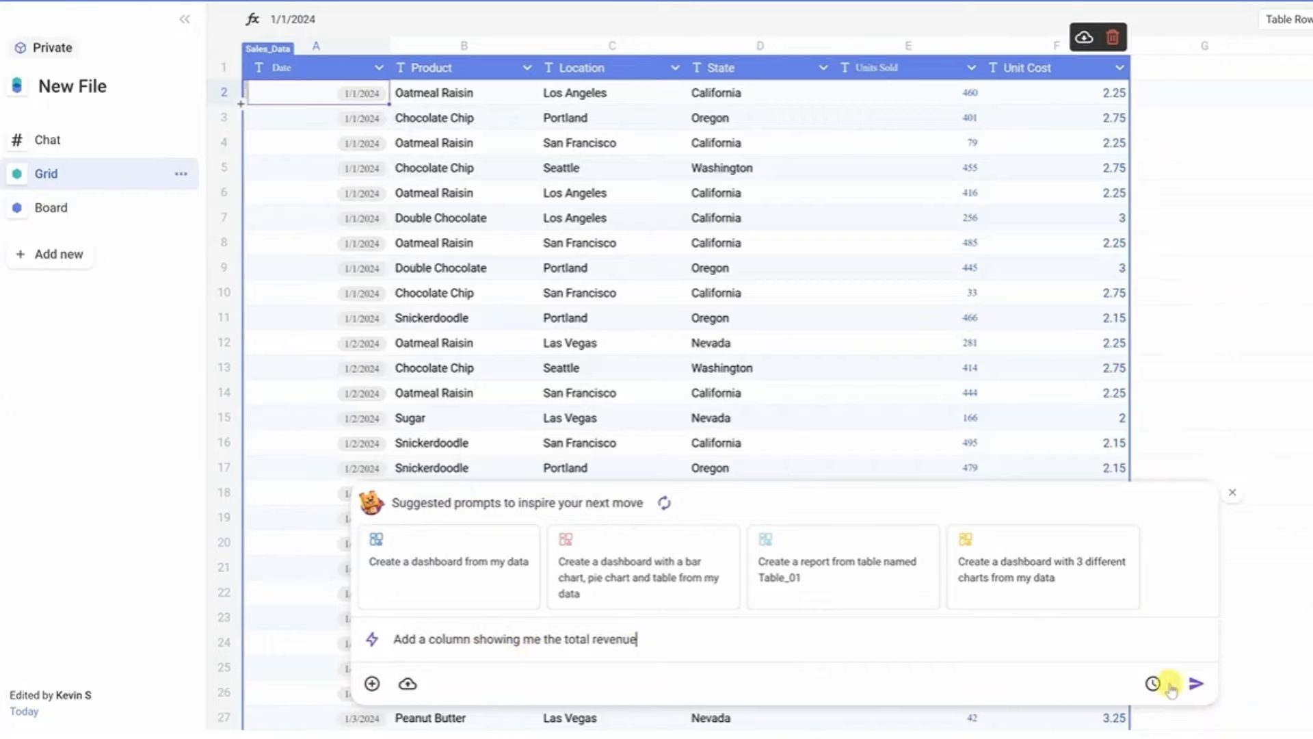
left_click(1195, 683)
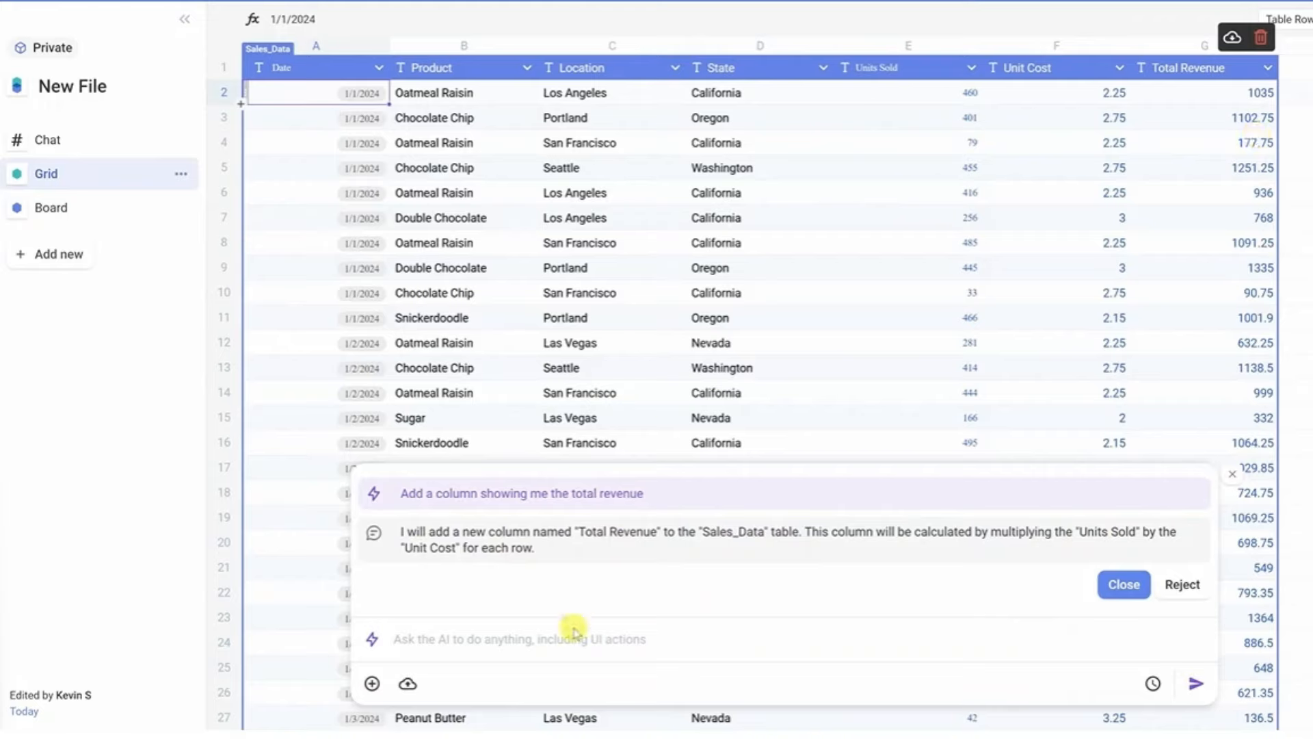
- Send the AI the prompt "Make a table showing me the best-selling products" and review the first and last products in the generated table
left_click(577, 645)
type("Make a table showing me the best-selling products")
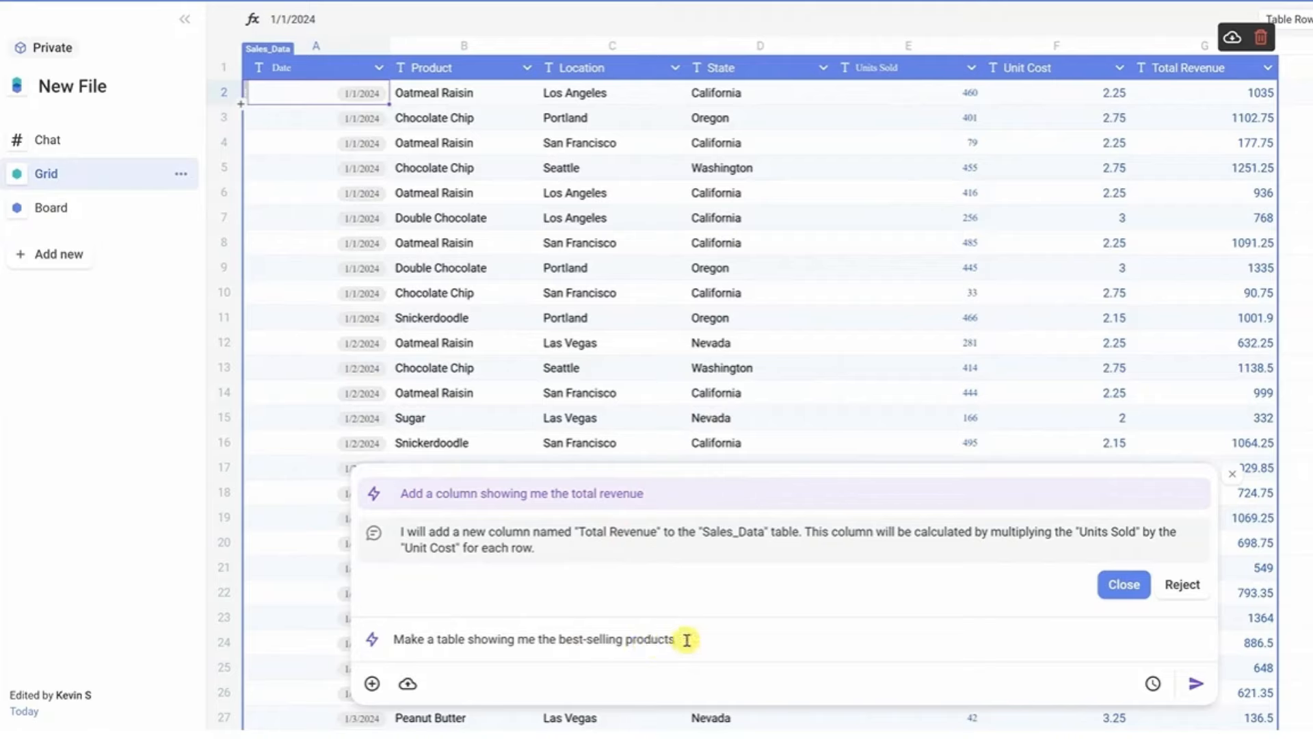
left_click(1196, 683)
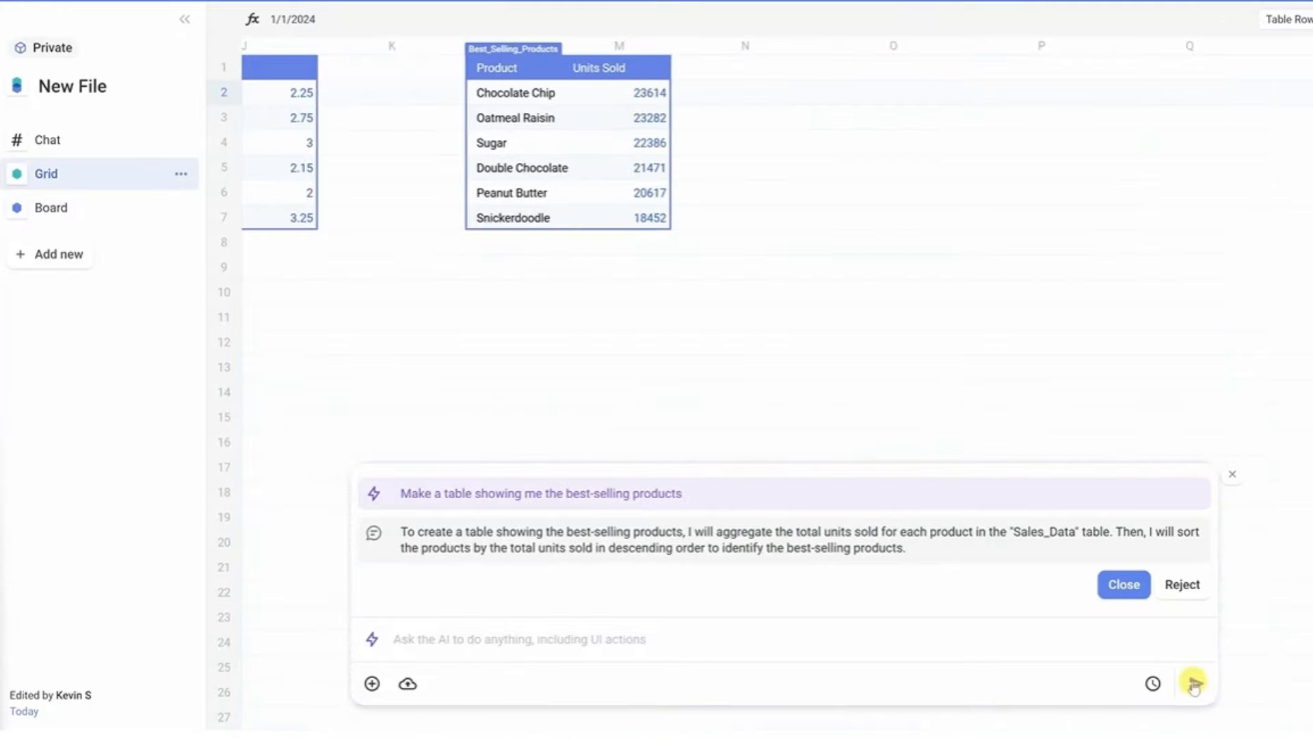
left_click_drag(536, 69, 628, 218)
left_click_drag(534, 94, 659, 95)
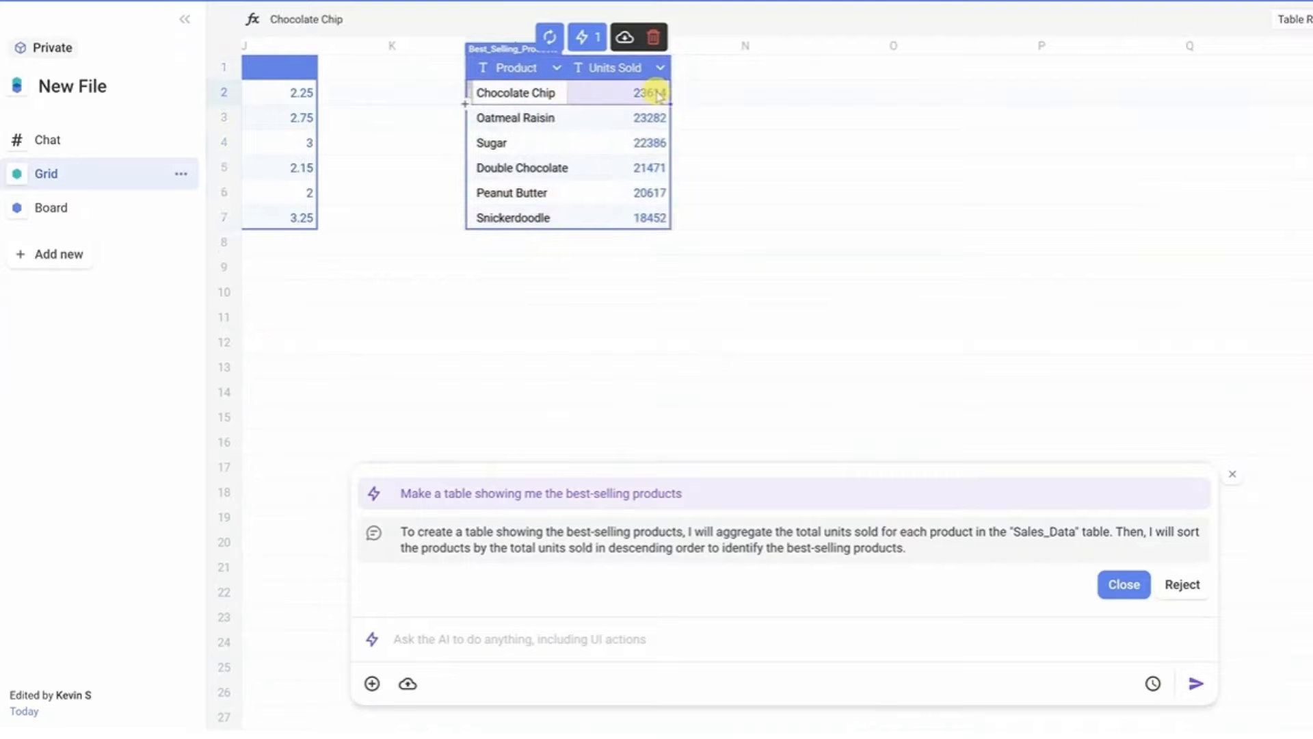
left_click(651, 217)
key("Left")
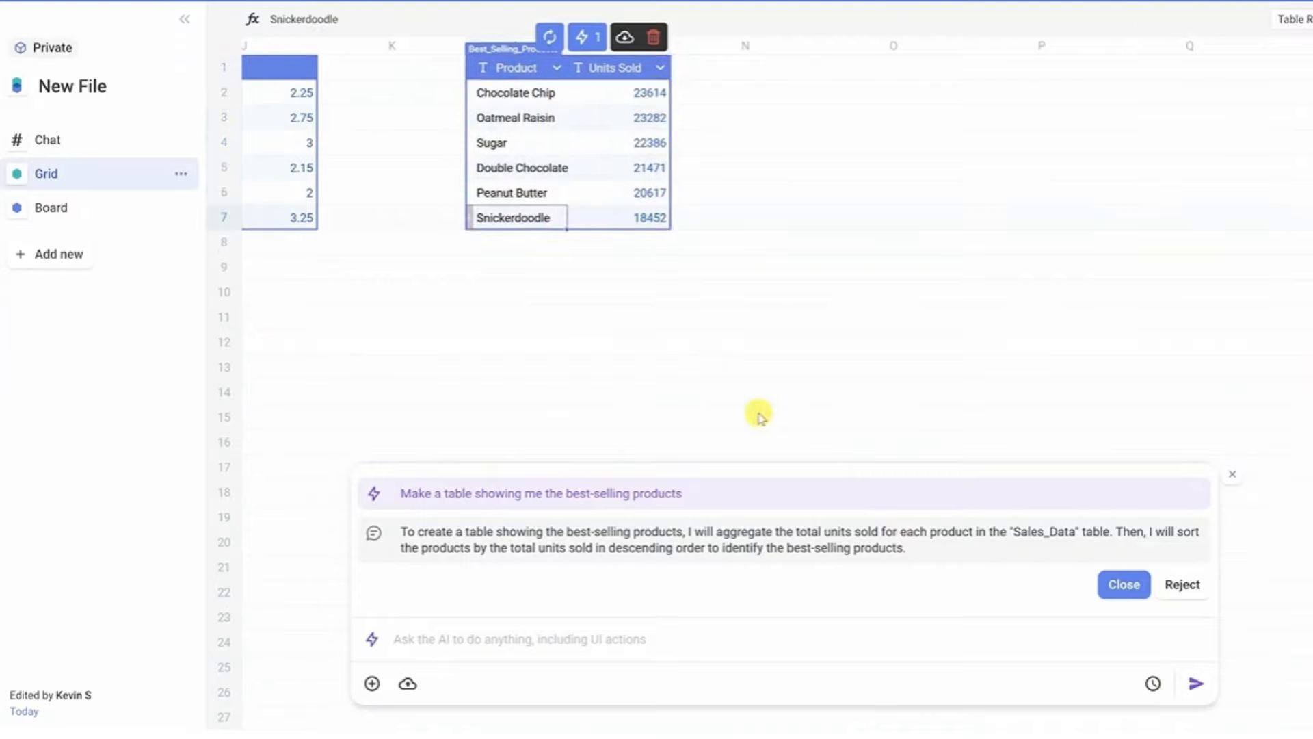
- Ask the AI "Are there any revenue patterns?" and review the products, cities and revenue figures in the generated table
key("Home")
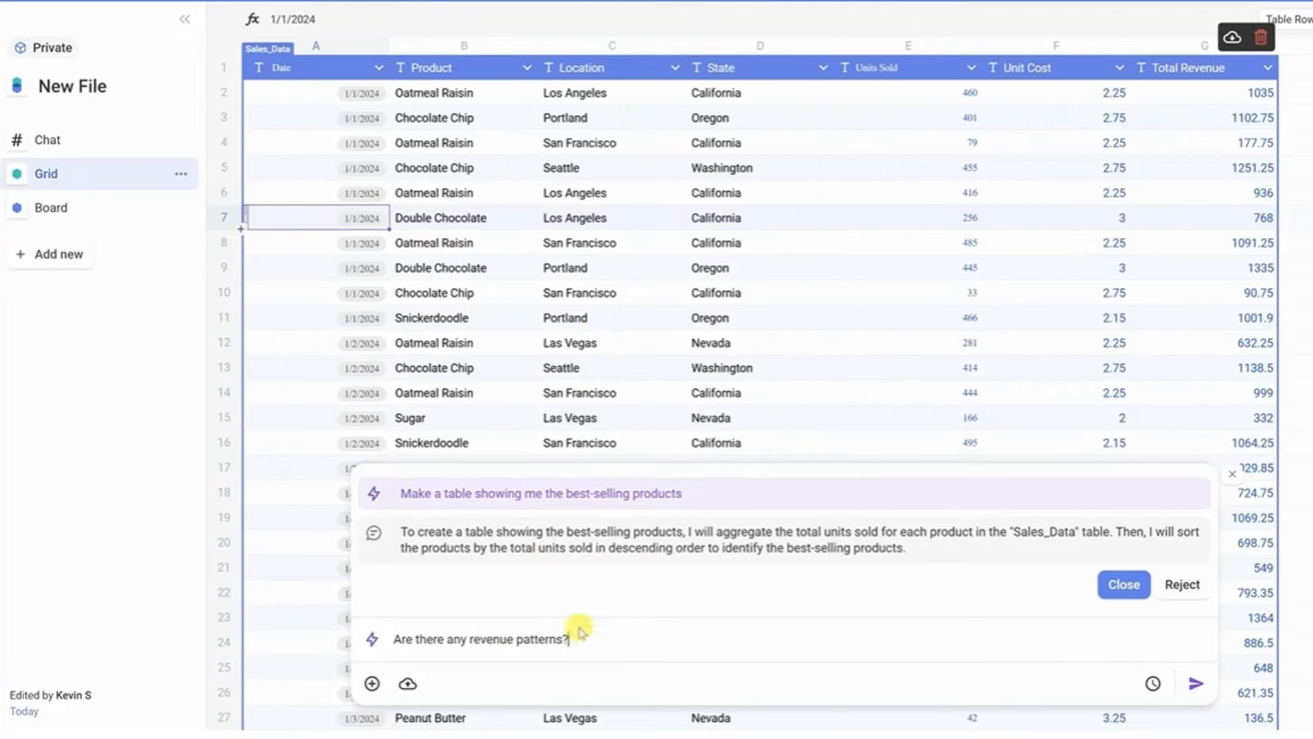
left_click(1196, 684)
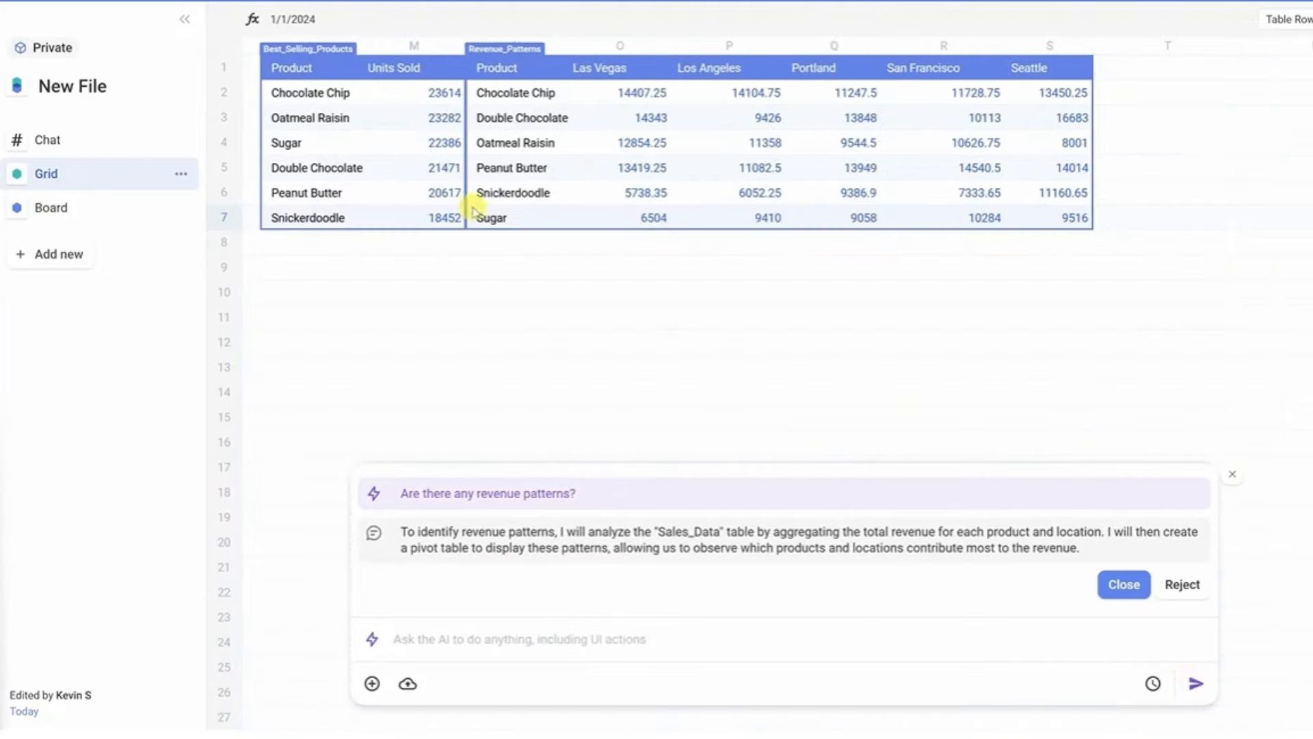
left_click_drag(504, 97, 521, 211)
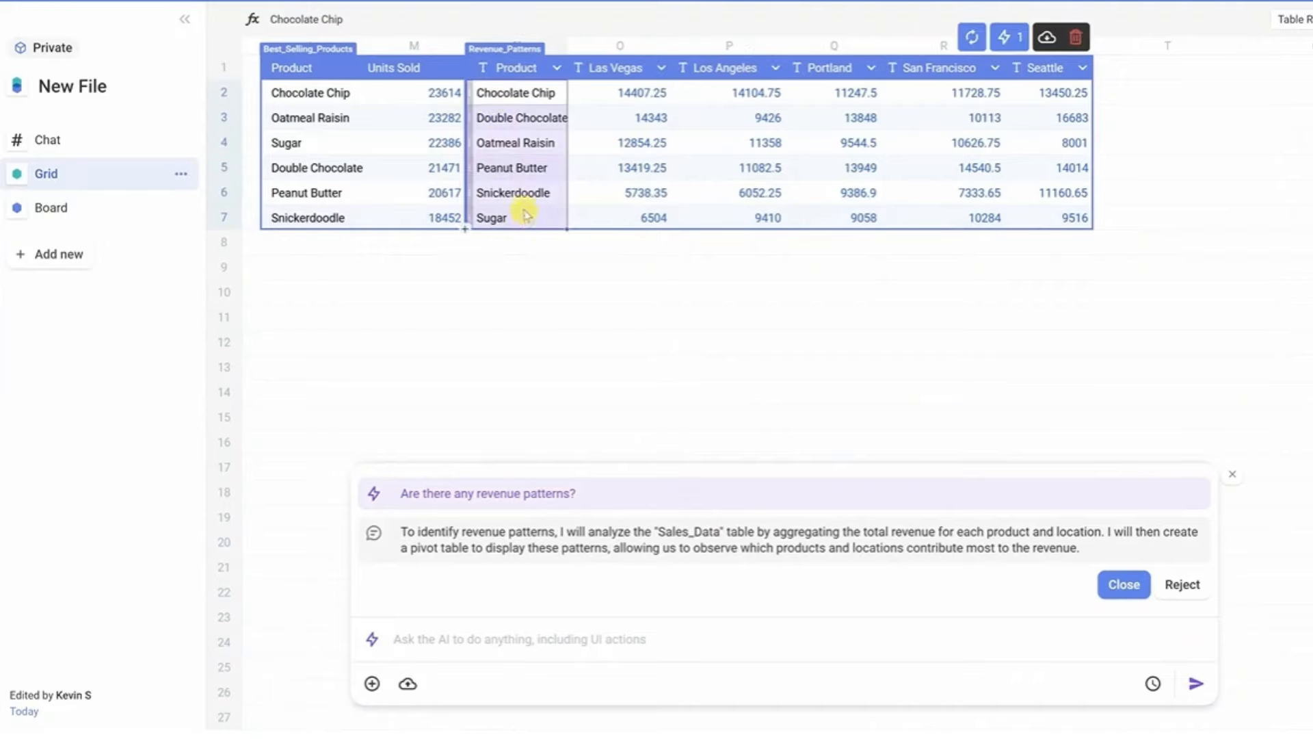
left_click(609, 65)
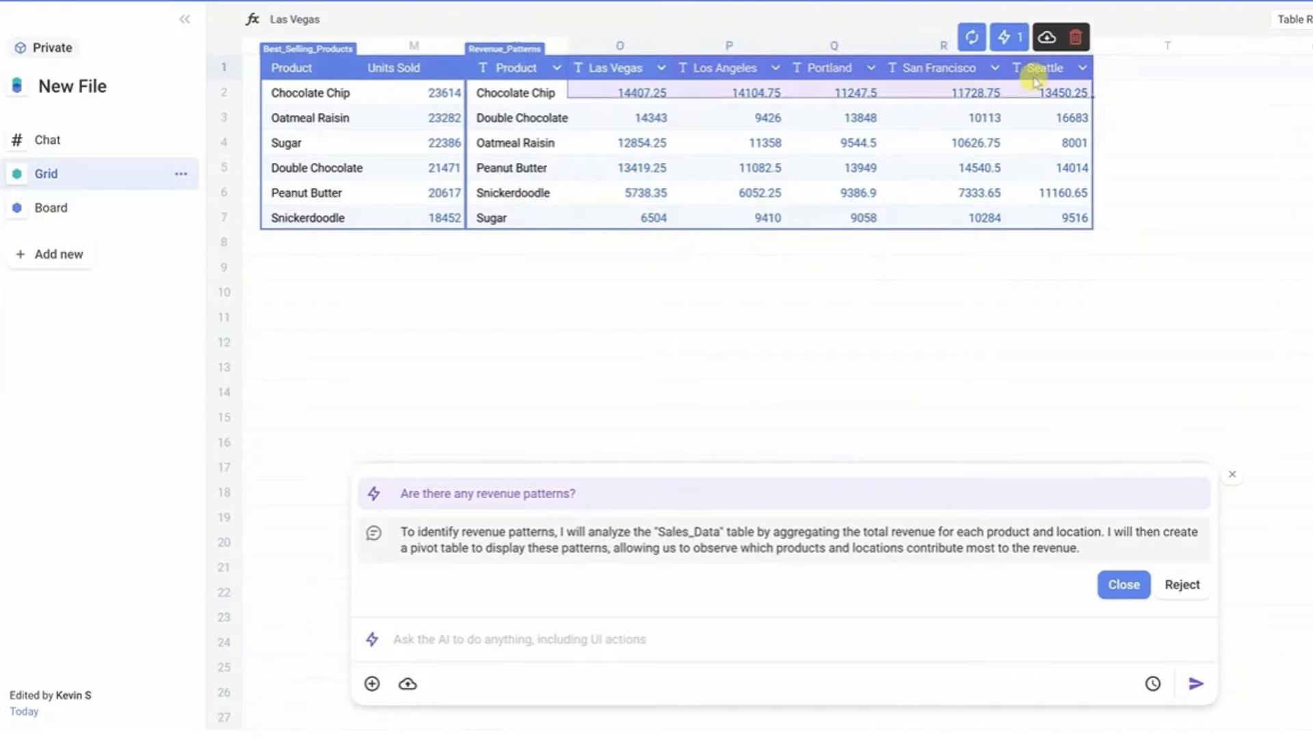
left_click_drag(630, 90, 1068, 220)
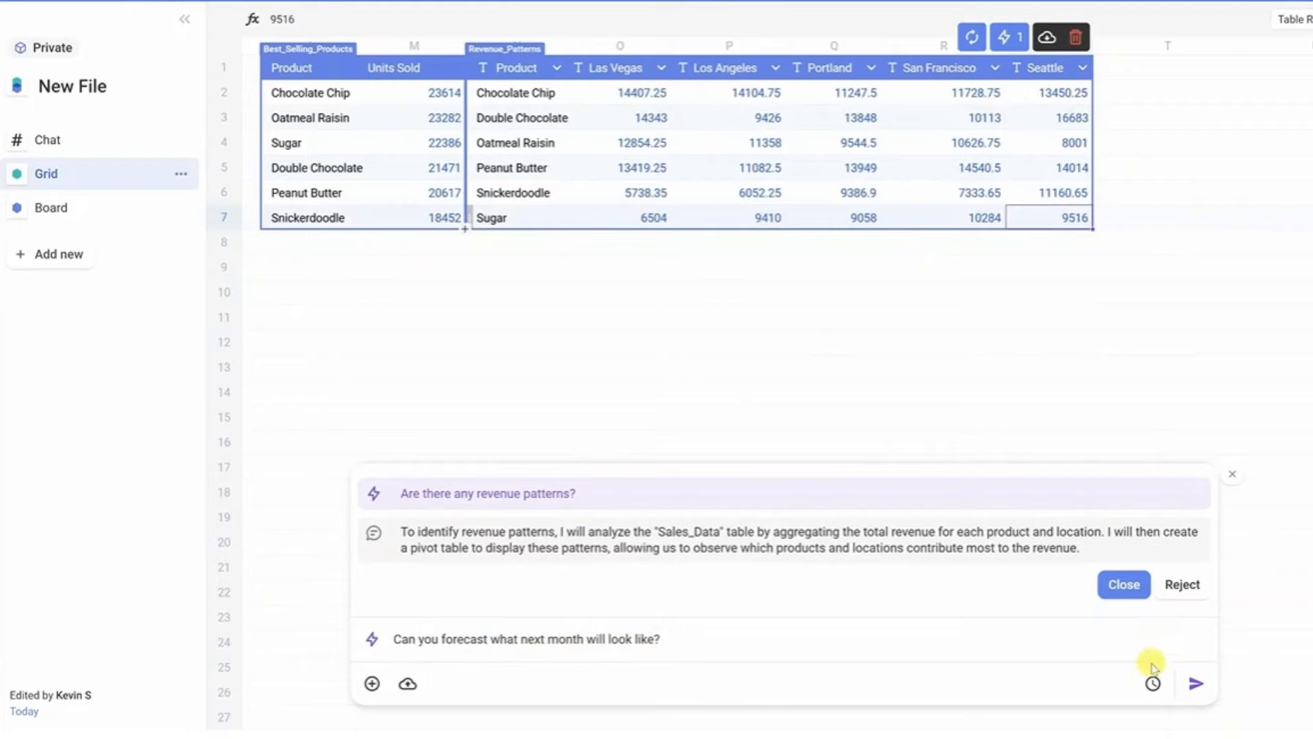
- Ask the AI "Can you forecast what next month will look like?" and review its explanation and the daily forecast table
left_click(1195, 683)
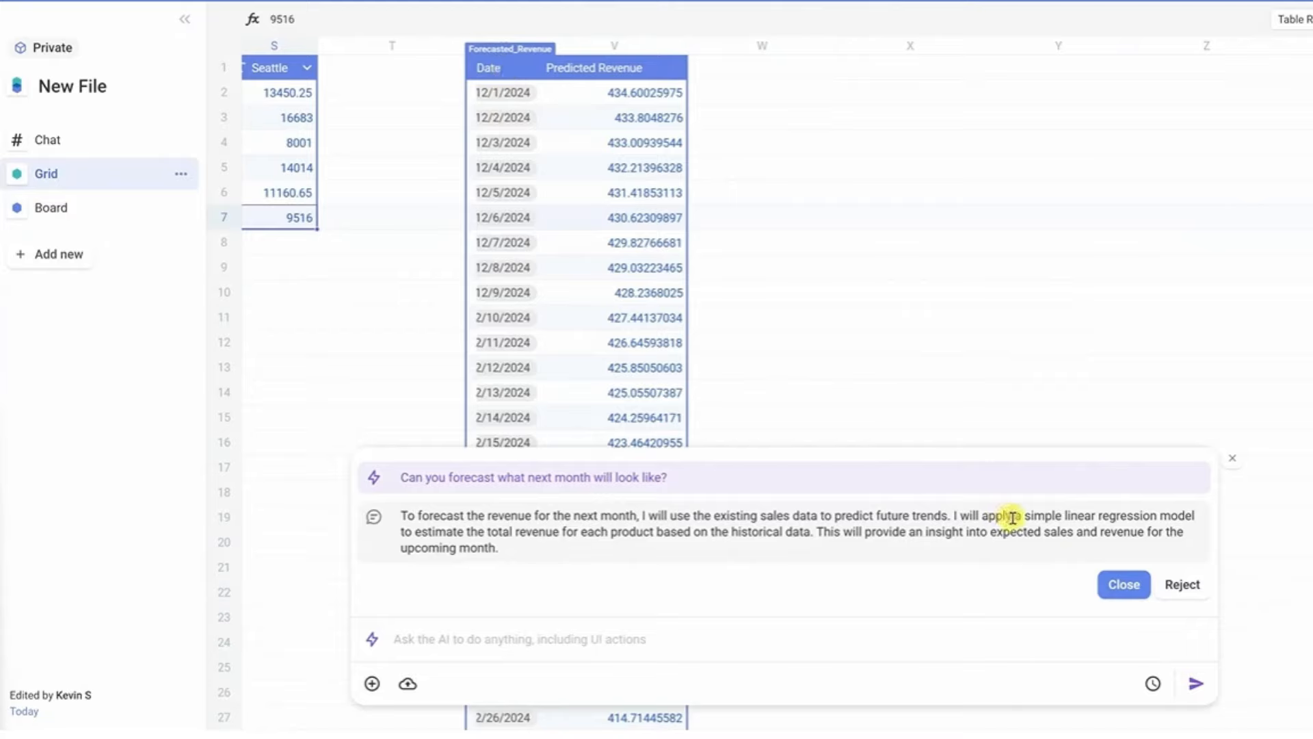
left_click_drag(1013, 517, 1193, 516)
left_click(995, 533)
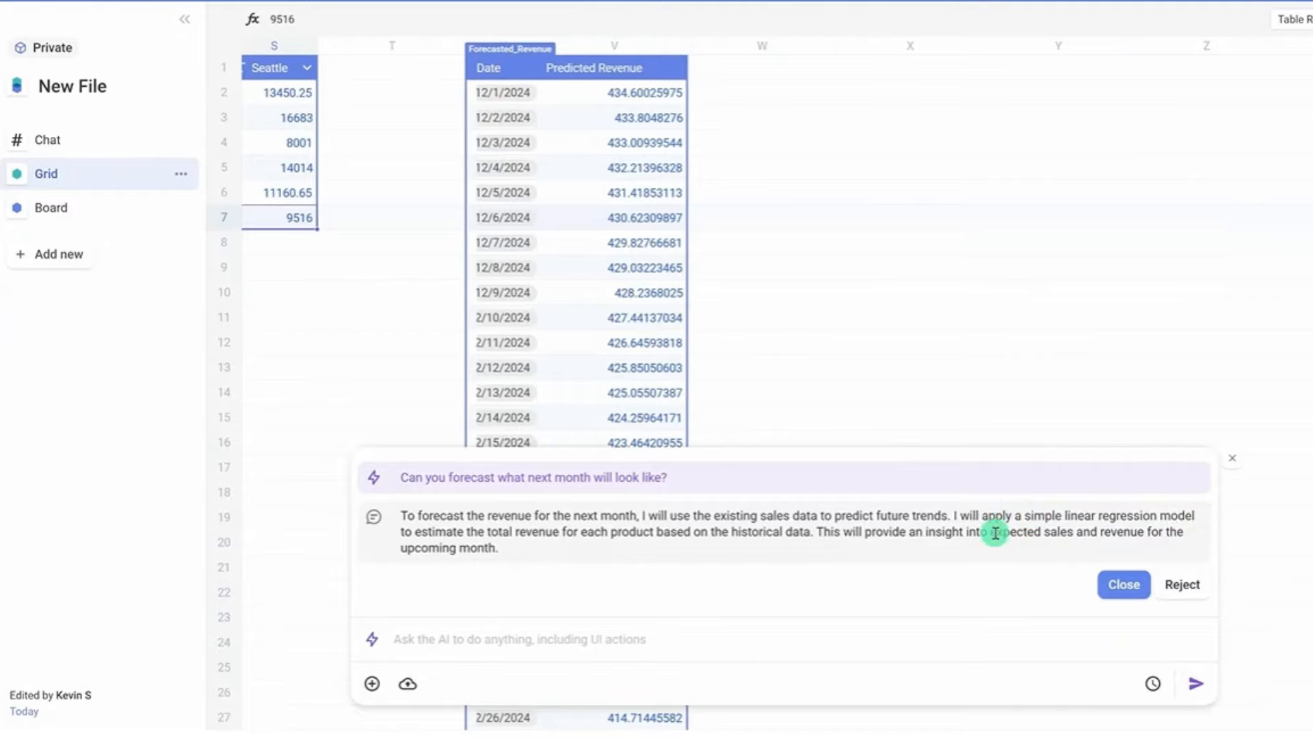
scroll(636, 233, "down", 7)
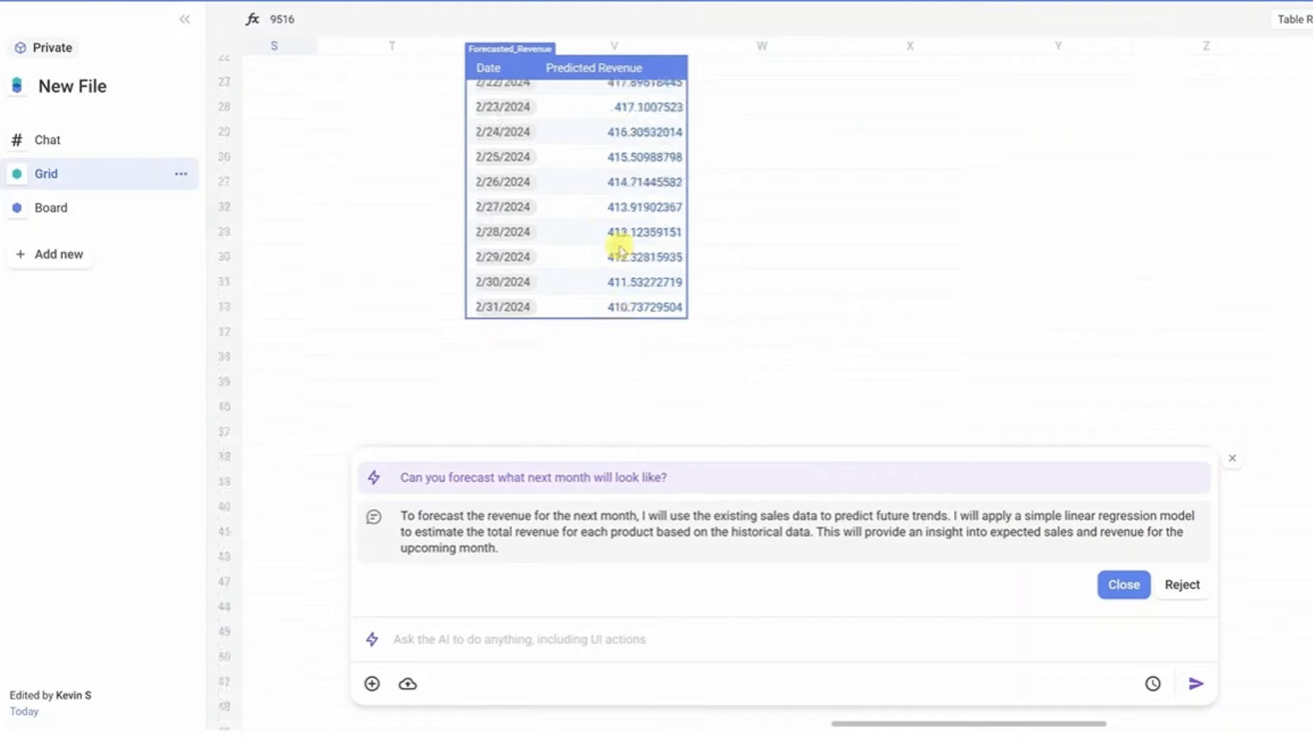
scroll(620, 252, "up", 7)
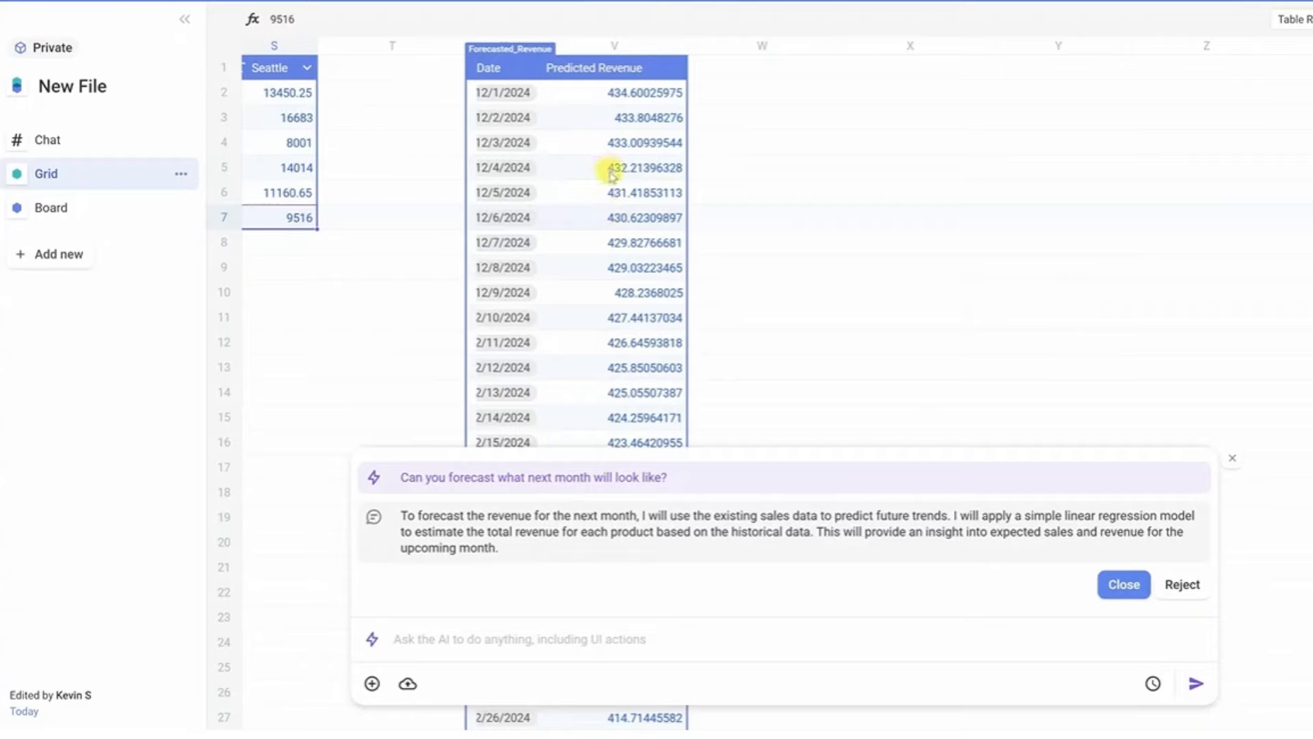
- Send the AI the prompt "Can you make a dashboard showing me insights on this data using tables and charts?" and return to the Grid
left_click(482, 637)
type("Can you make a dashboard showing me insights on this data using tables and charts?")
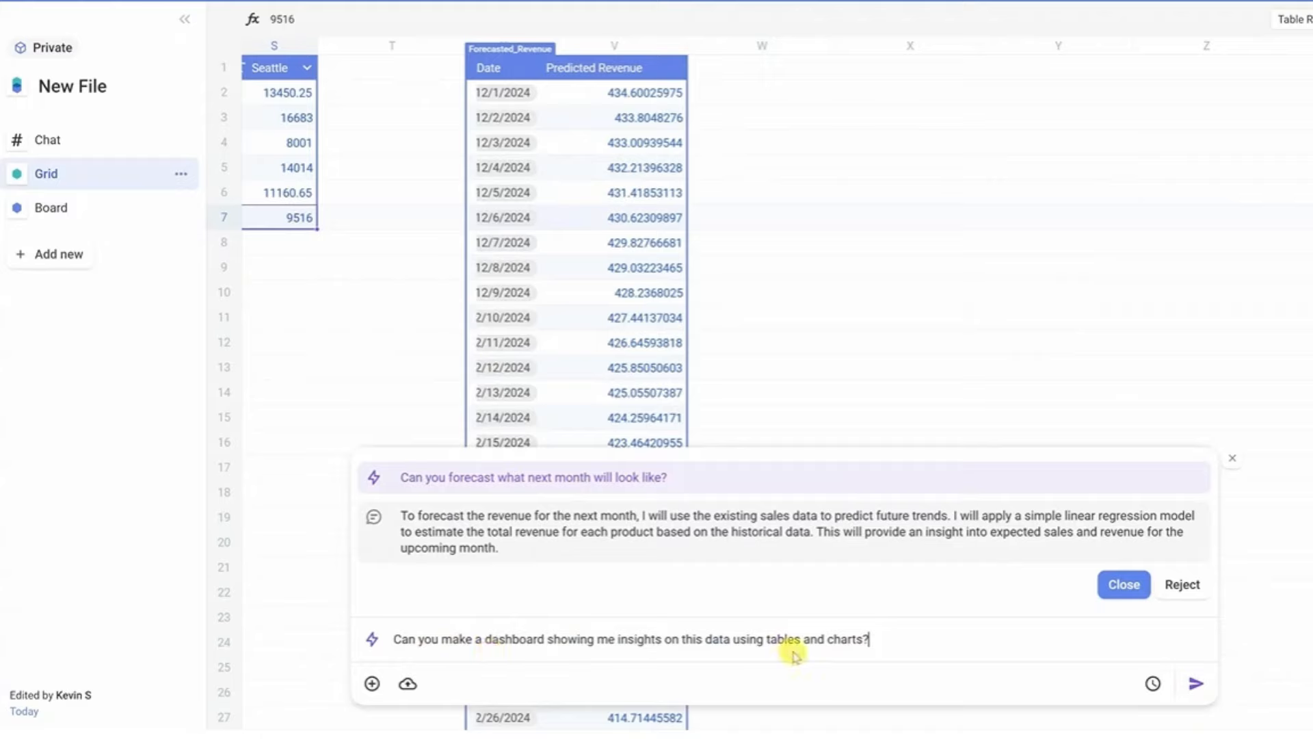
left_click(1195, 682)
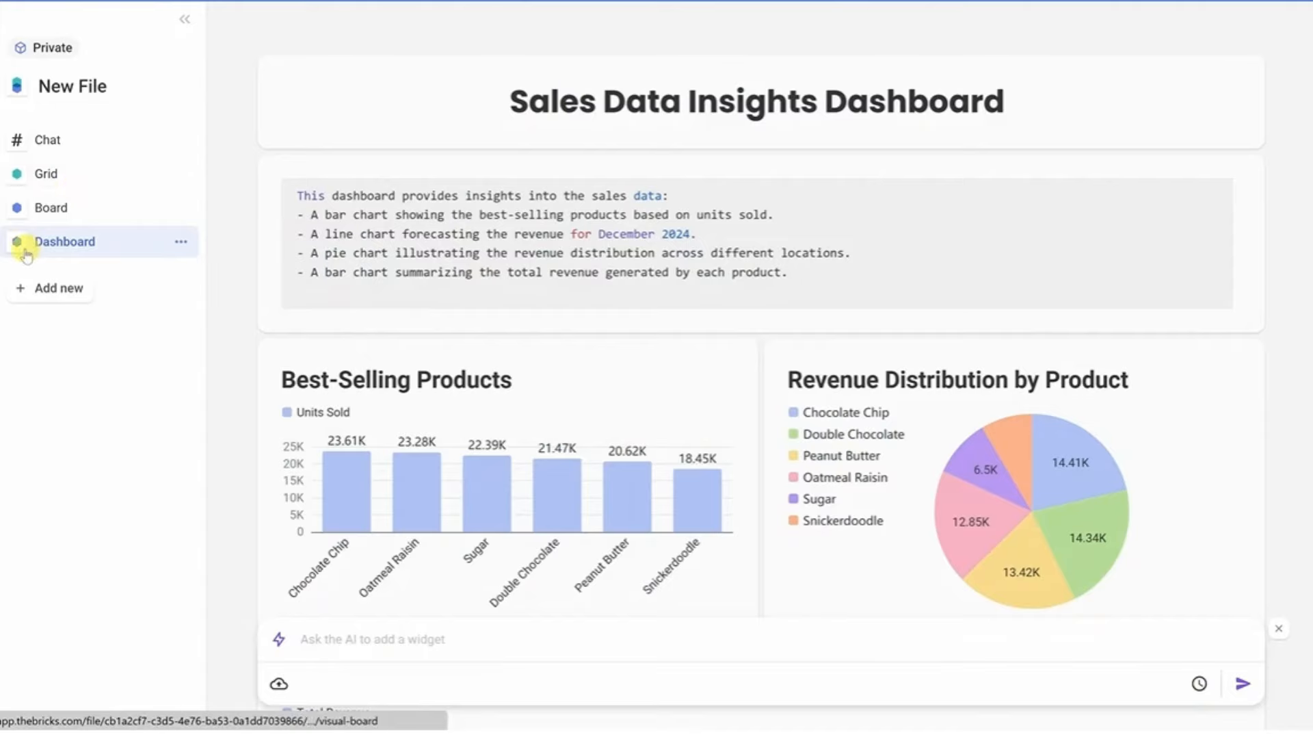
left_click(51, 179)
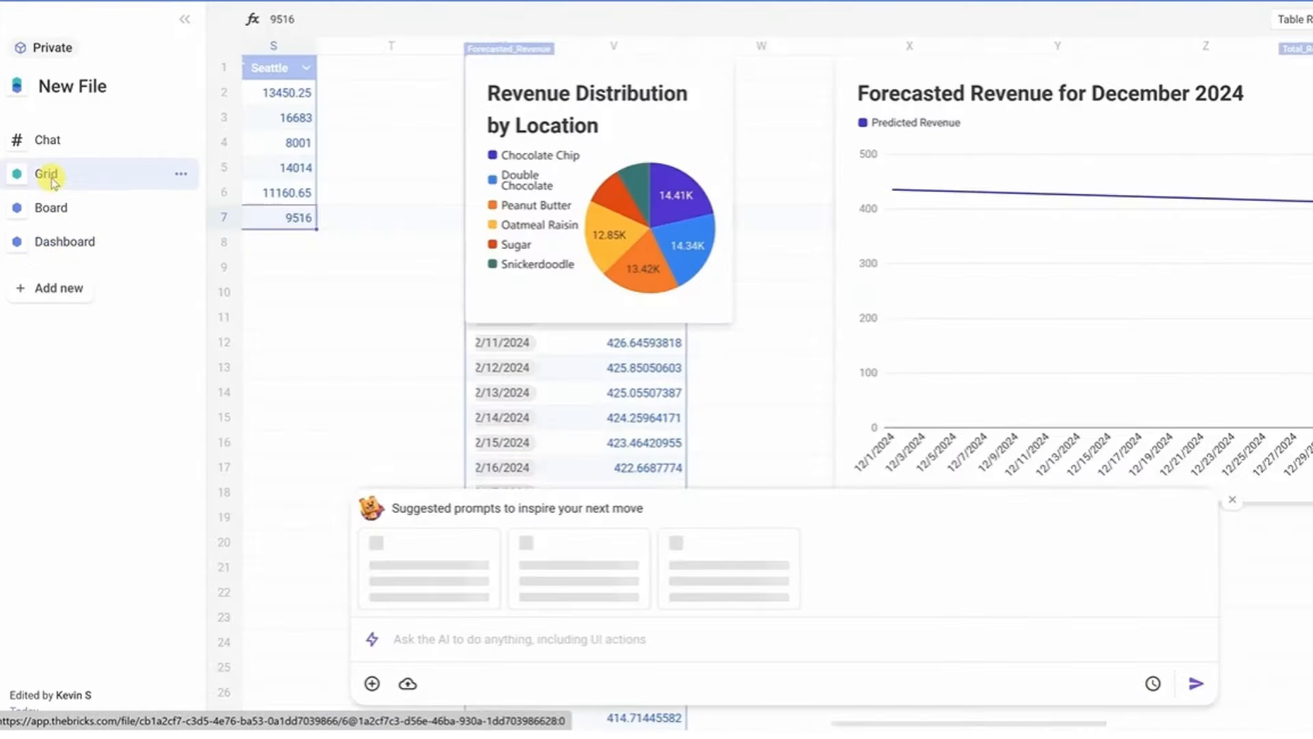
- Open the Dashboard and review its charts and tables on best-selling products, revenue by product and the December 2024 forecast
left_click(61, 243)
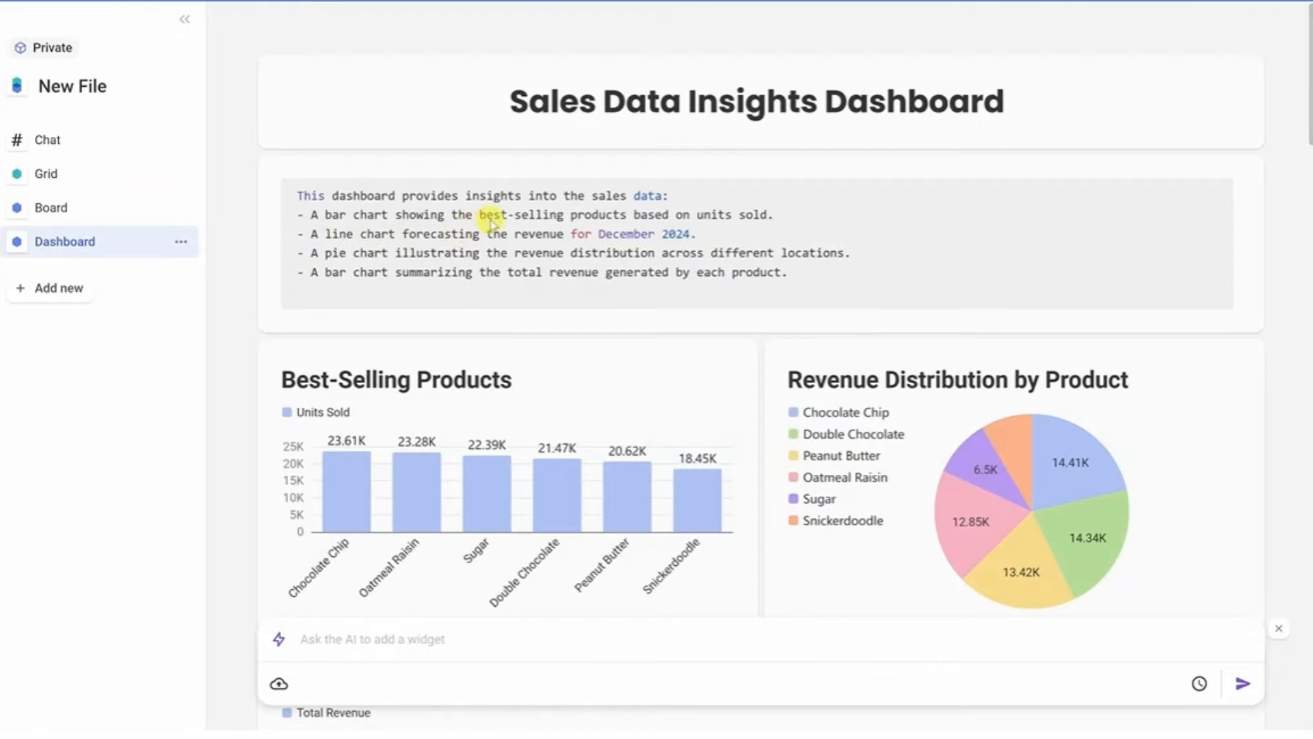
scroll(491, 219, "down", 1)
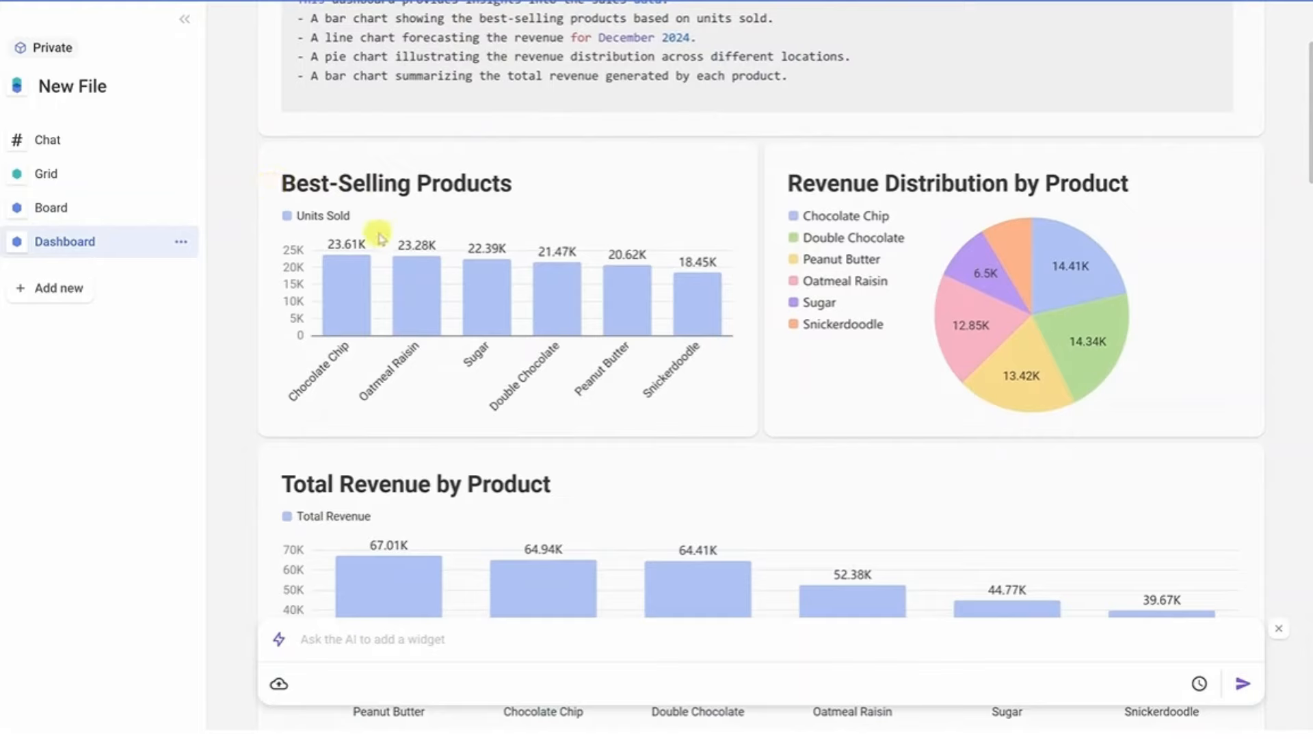
mouse_move(653, 299)
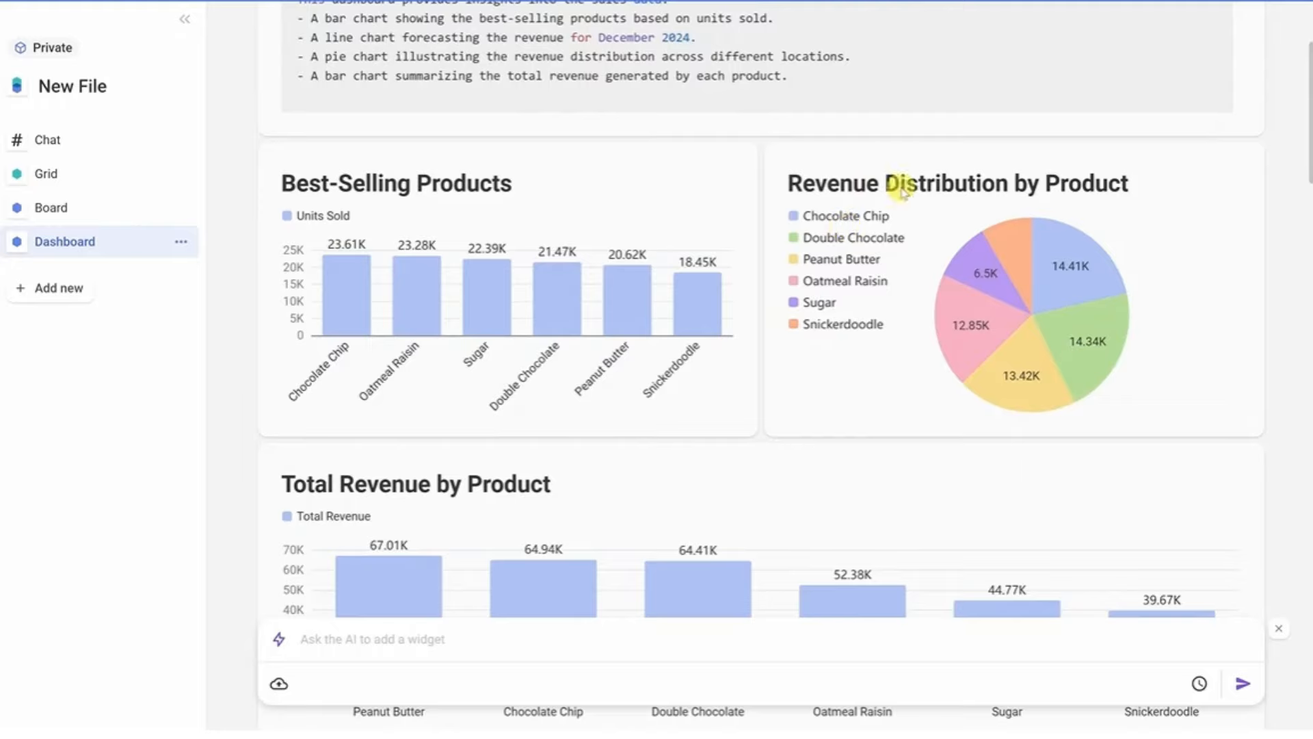
scroll(1190, 273, "down", 4)
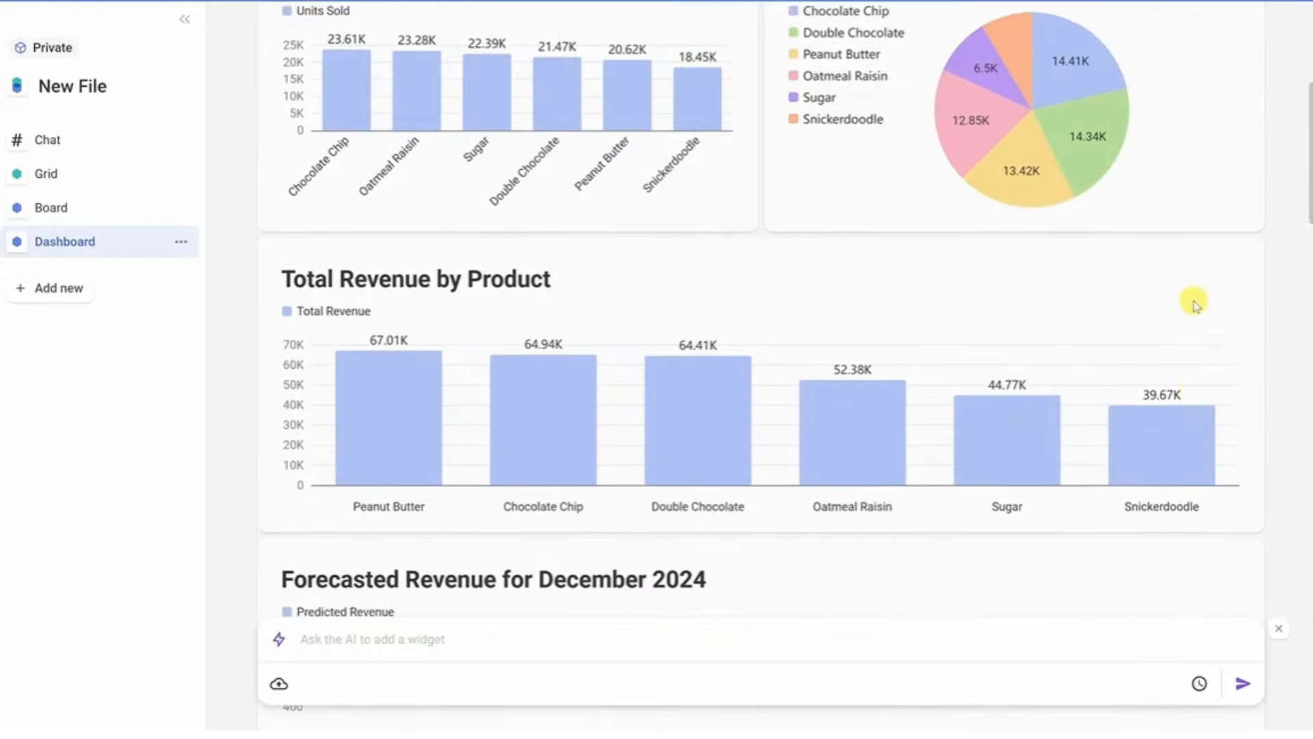
scroll(547, 297, "down", 4)
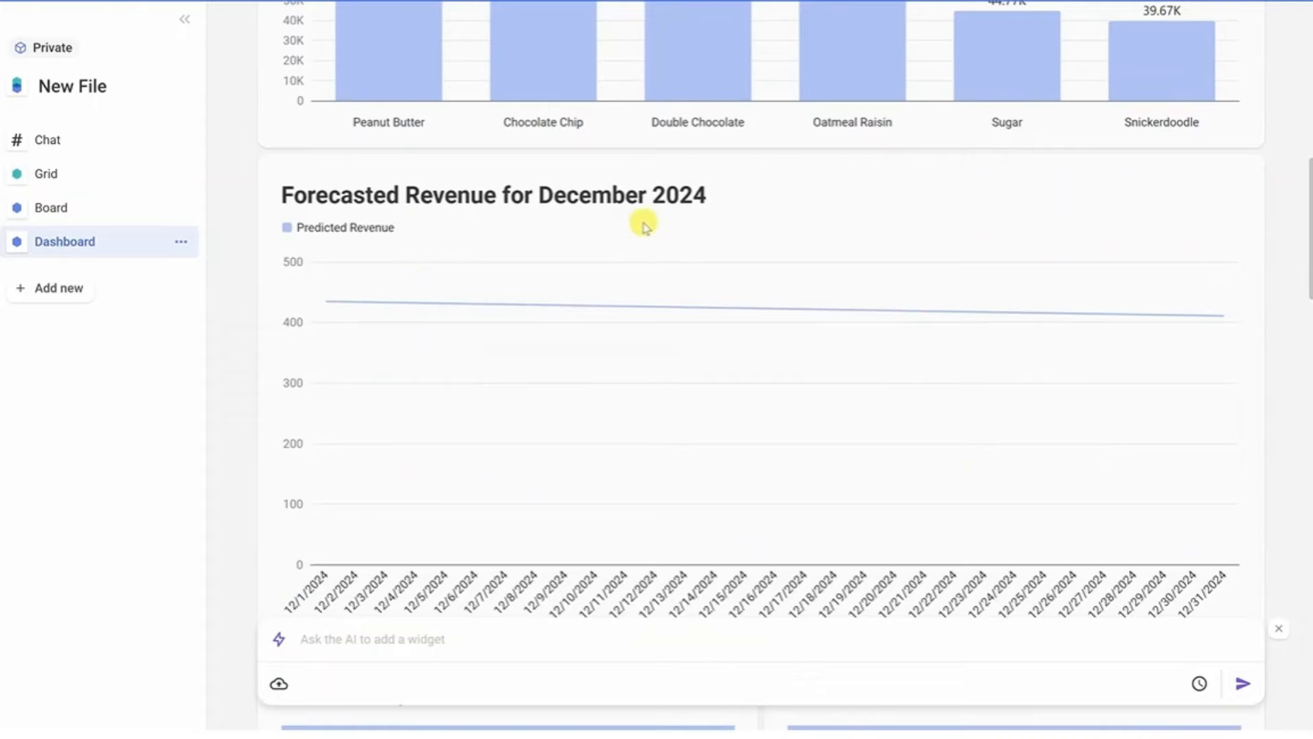
scroll(725, 222, "down", 1)
scroll(726, 222, "down", 6)
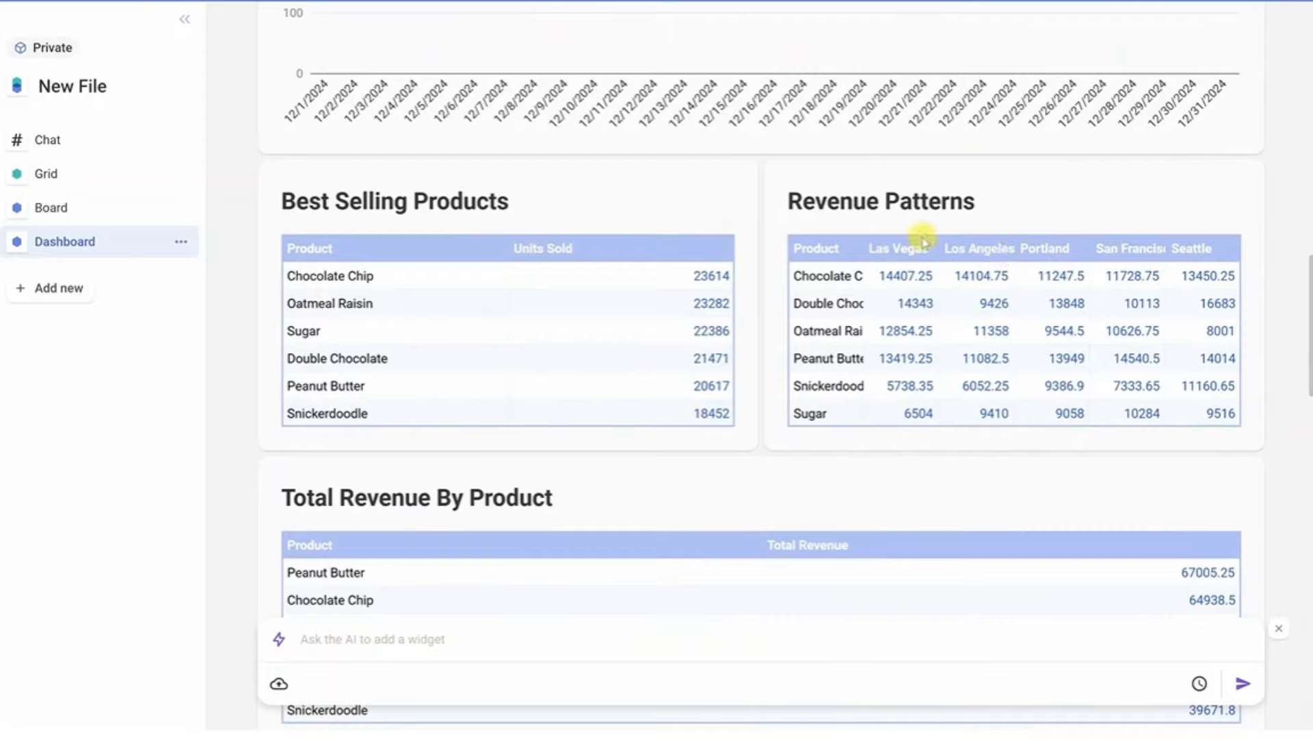
scroll(908, 243, "down", 3)
scroll(908, 245, "down", 15)
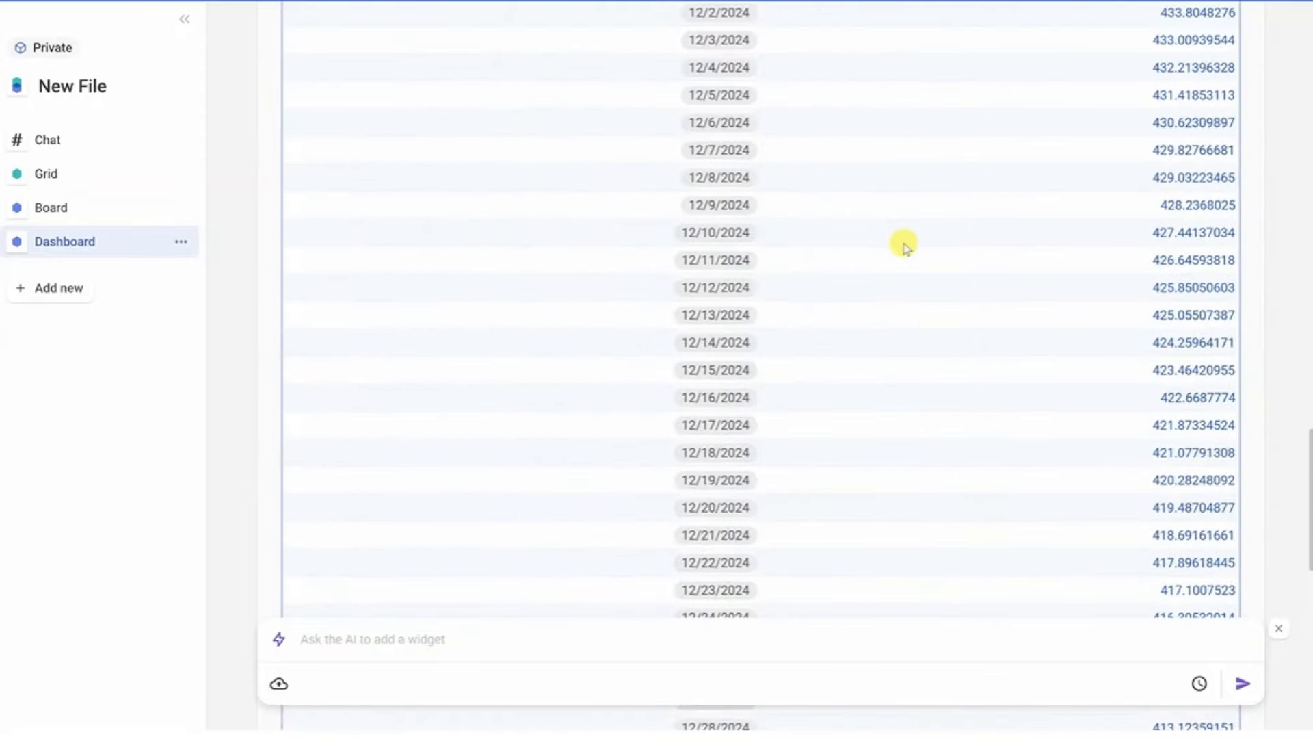
scroll(895, 245, "up", 20)
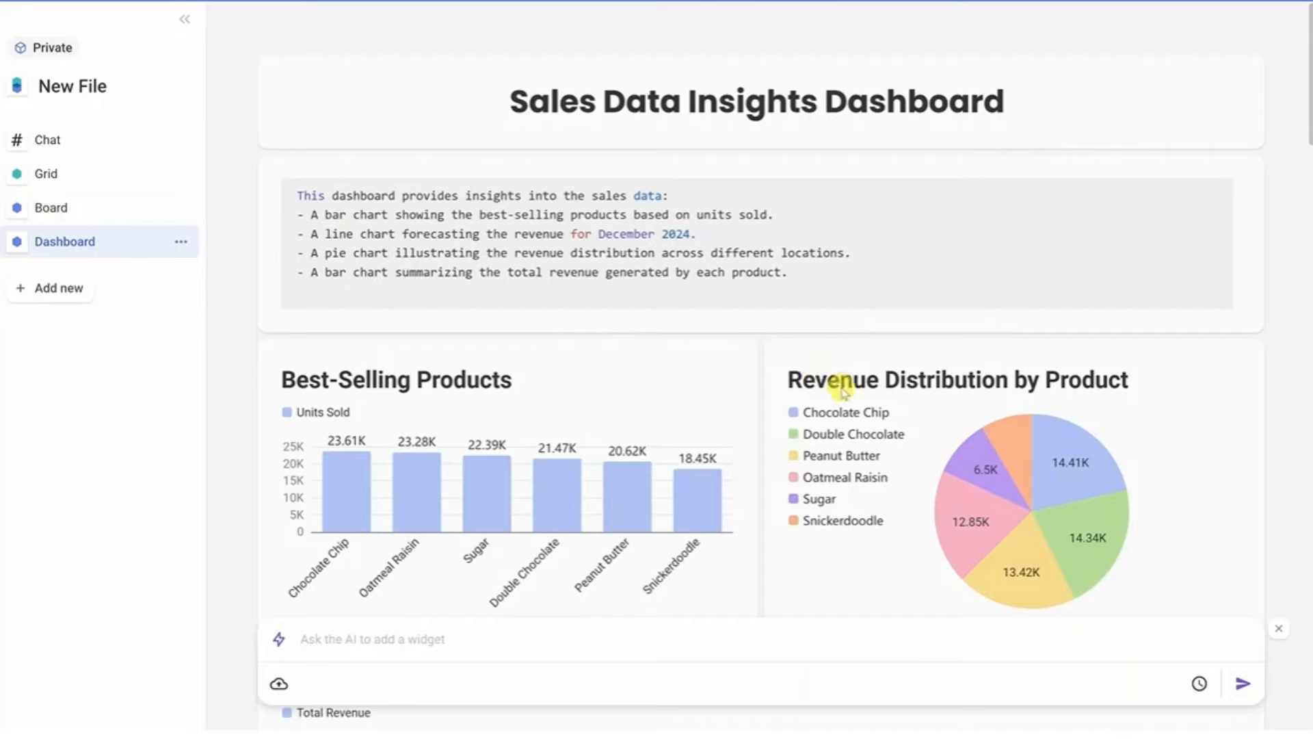
- Open the source data of the Revenue Distribution by Product chart and move the Best-Selling Products chart below the Revenue_Patterns table
left_click(919, 400)
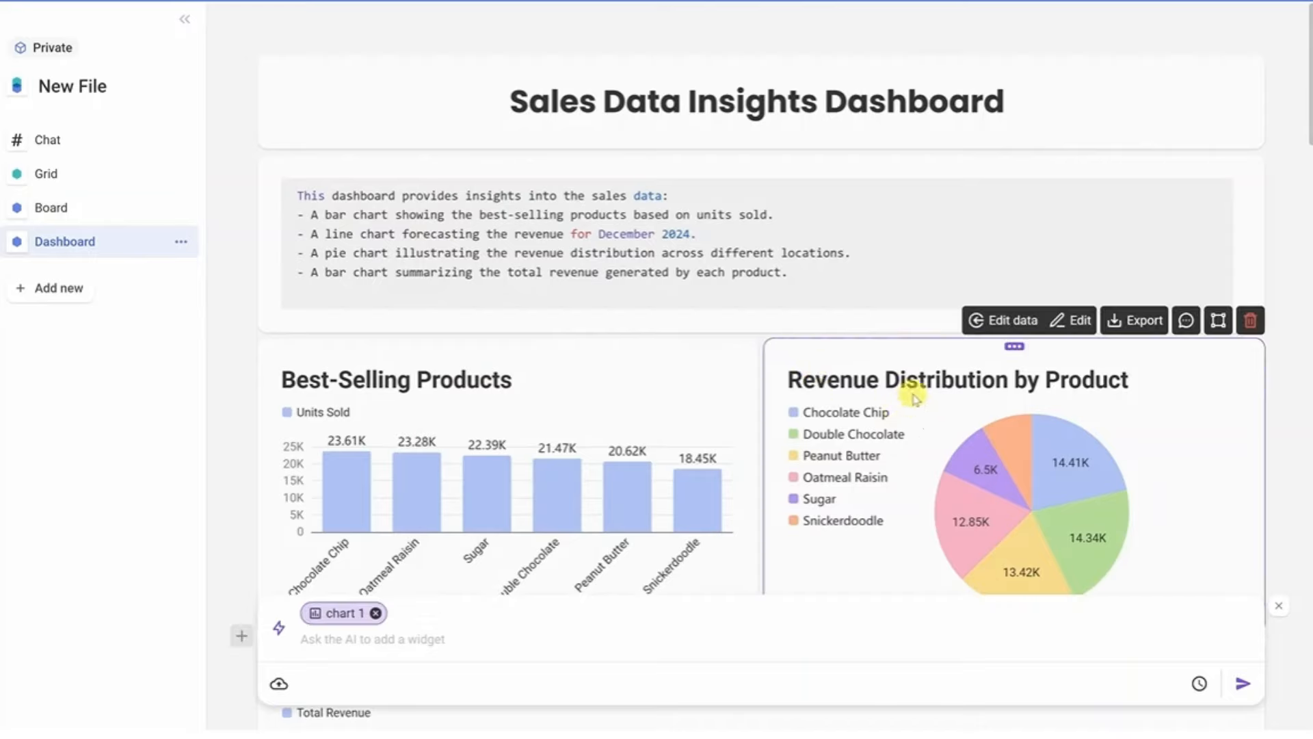
left_click(996, 322)
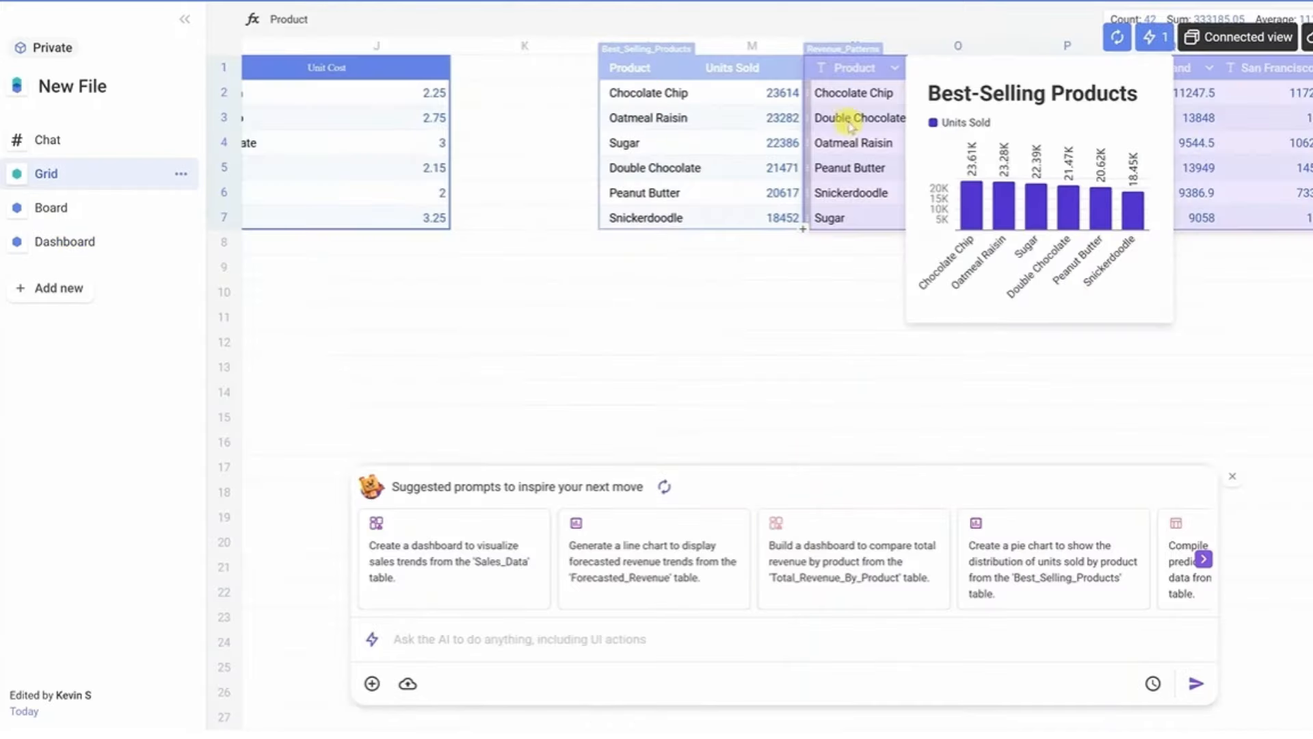
left_click_drag(939, 63, 1016, 288)
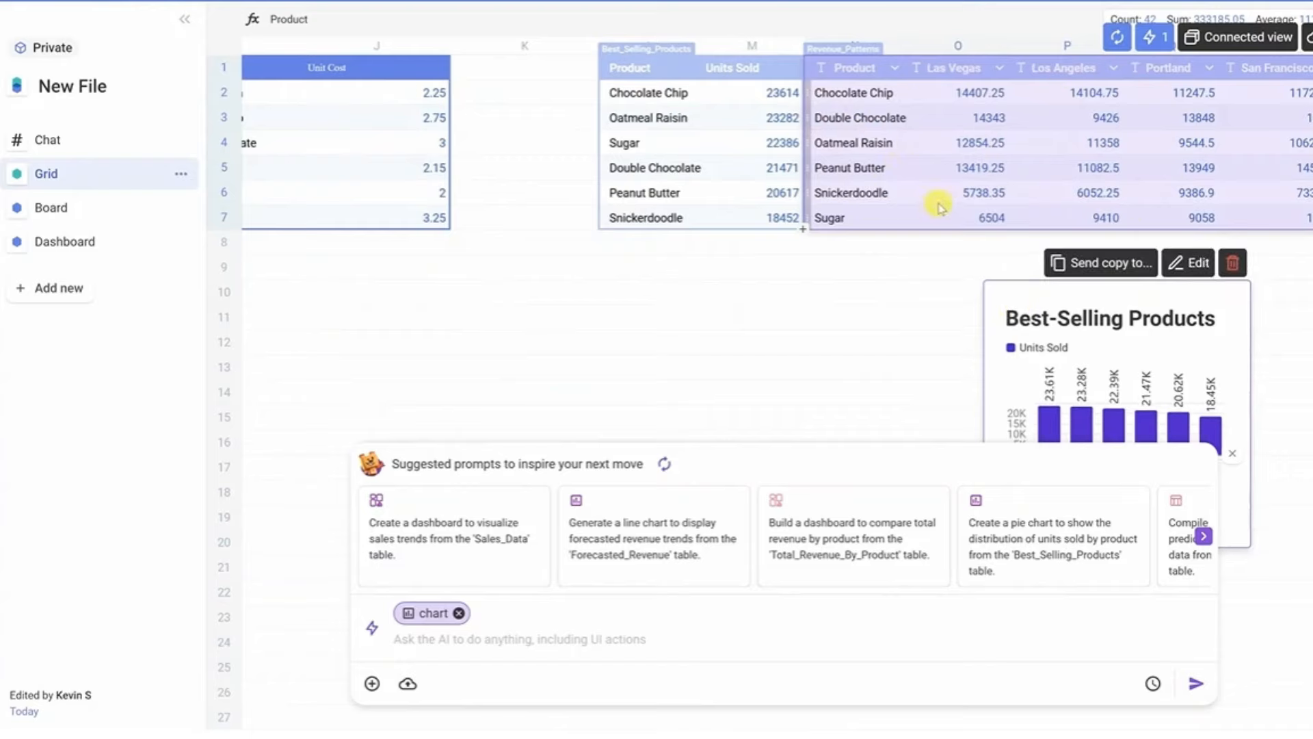
- Return to the Dashboard and inspect the Revenue Distribution by Product chart's type, legend and value fields in its editor
left_click(72, 243)
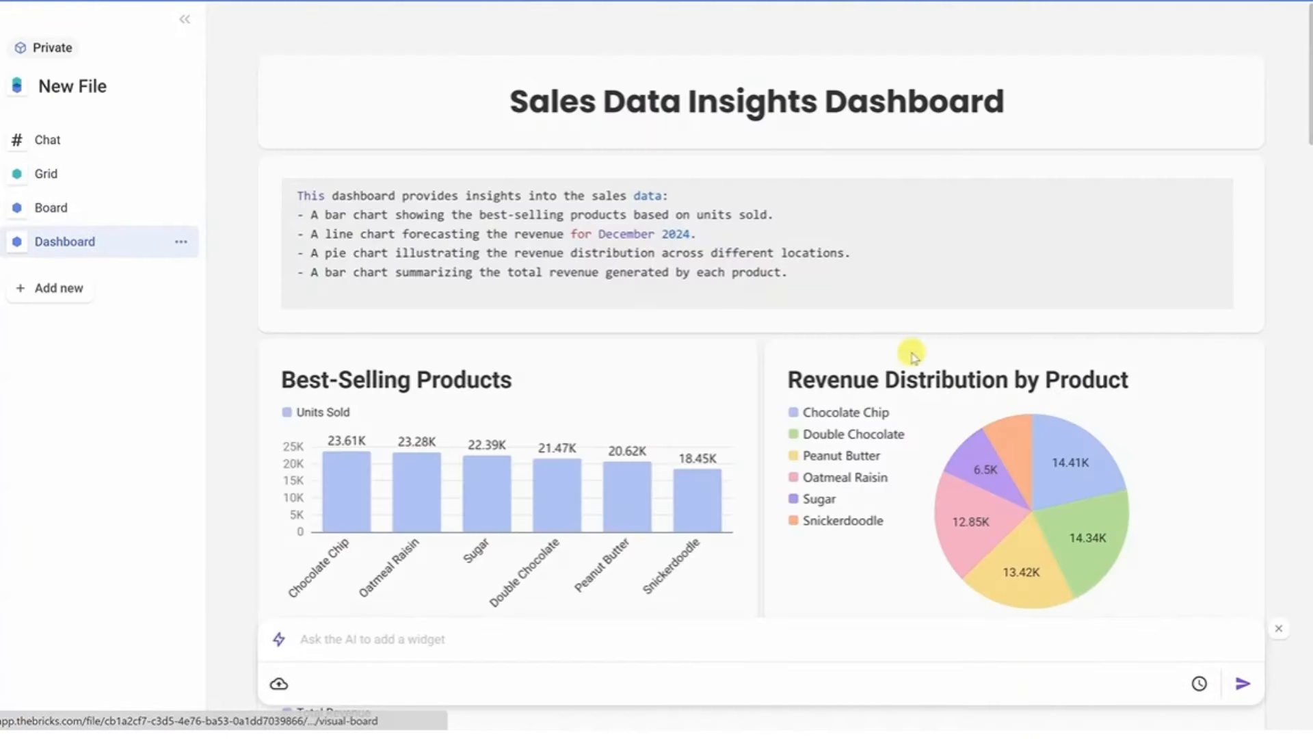
left_click(977, 339)
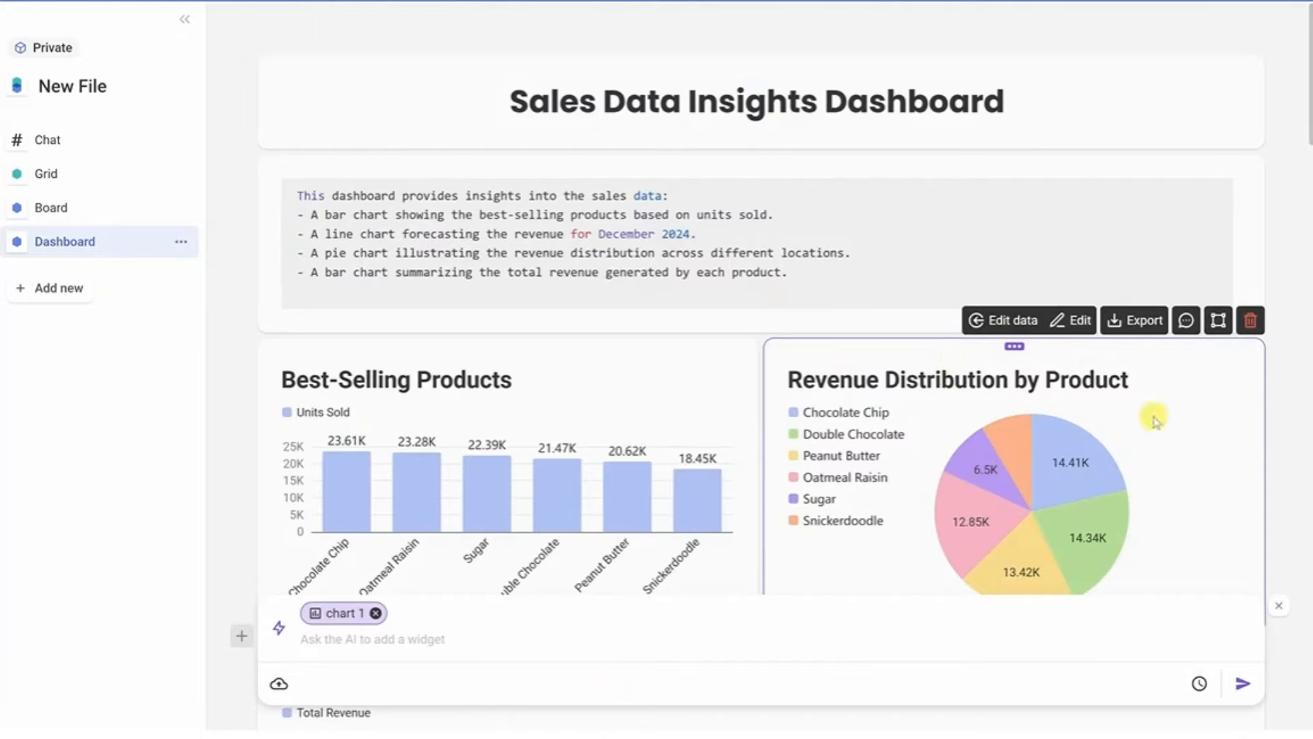
left_click(1073, 321)
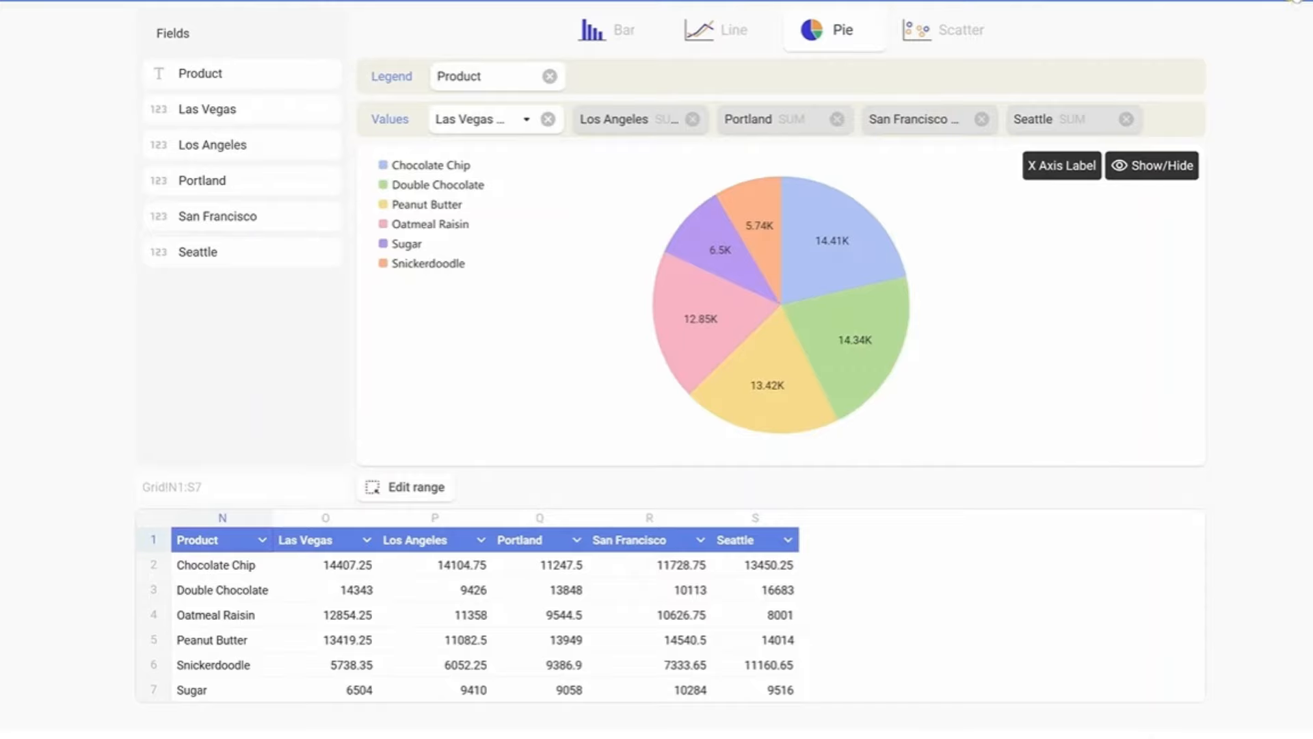
left_click(1294, 3)
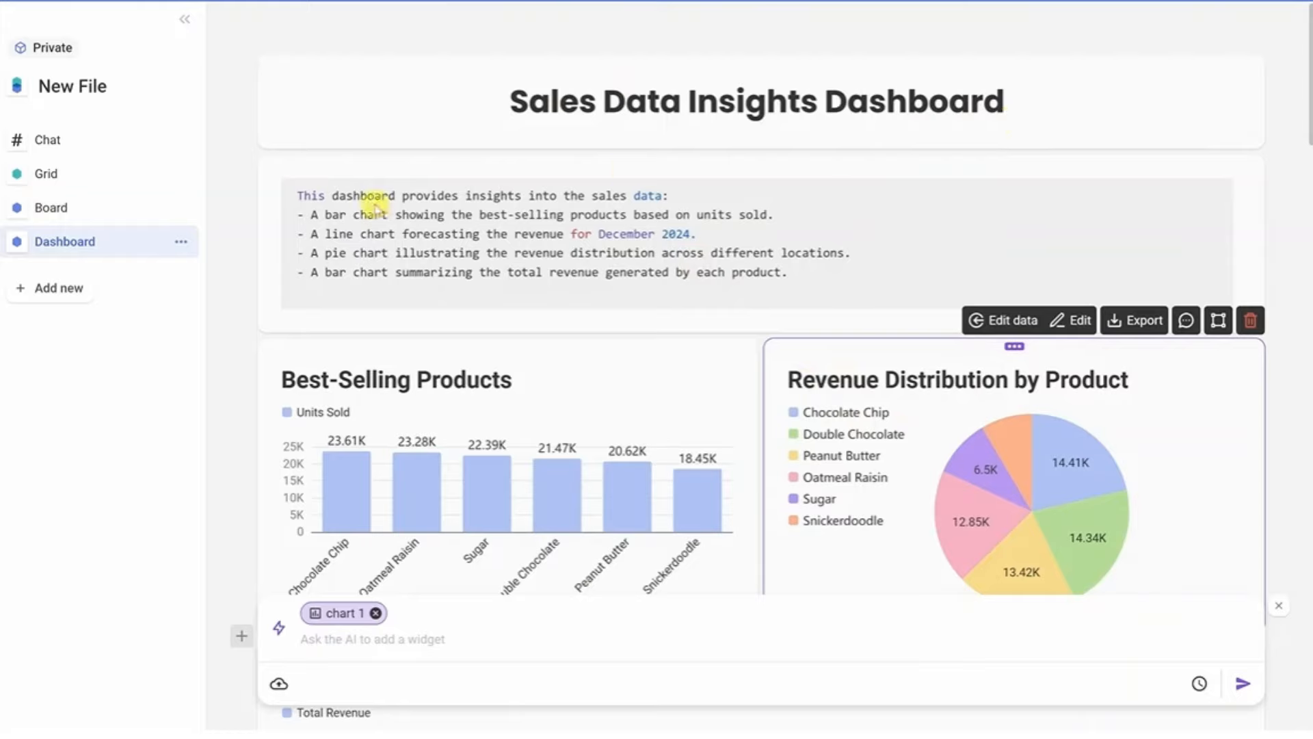
- Have the AI rewrite the dashboard's description text with the instruction "Can you turn this into paragraph form?"
left_click(526, 214)
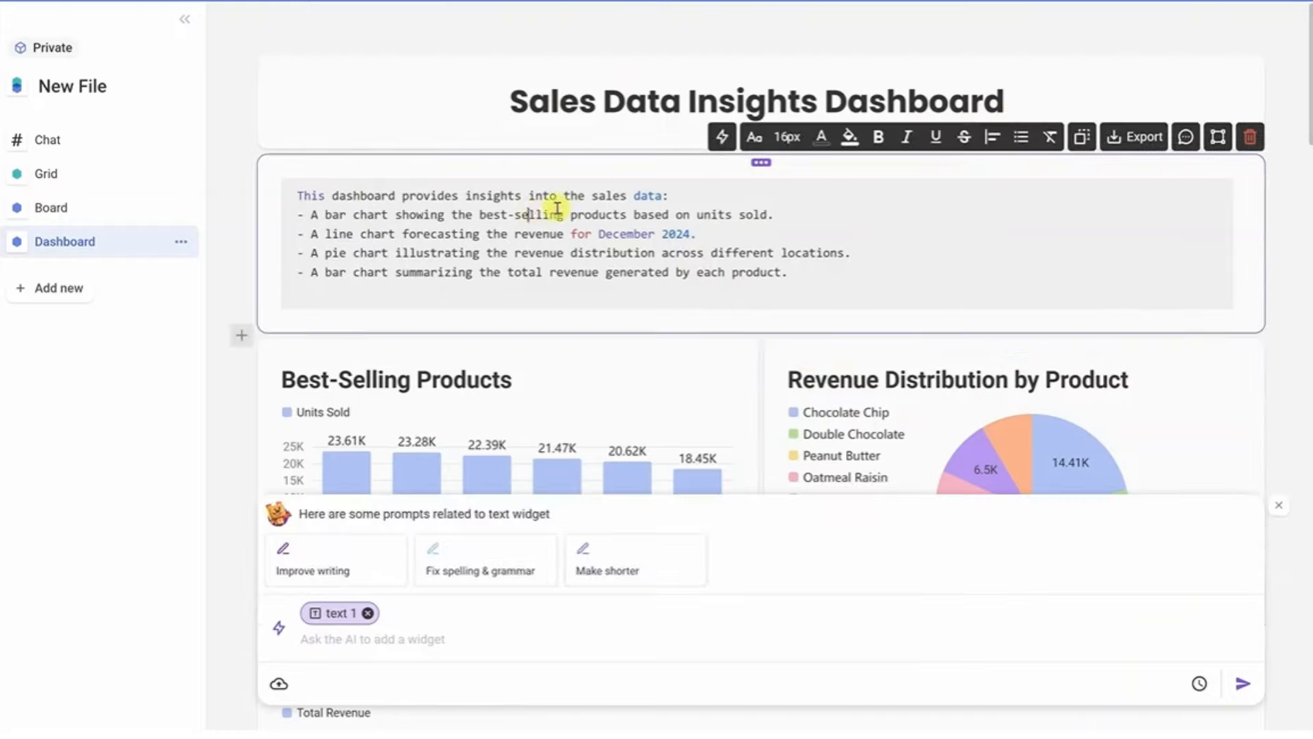
left_click(722, 139)
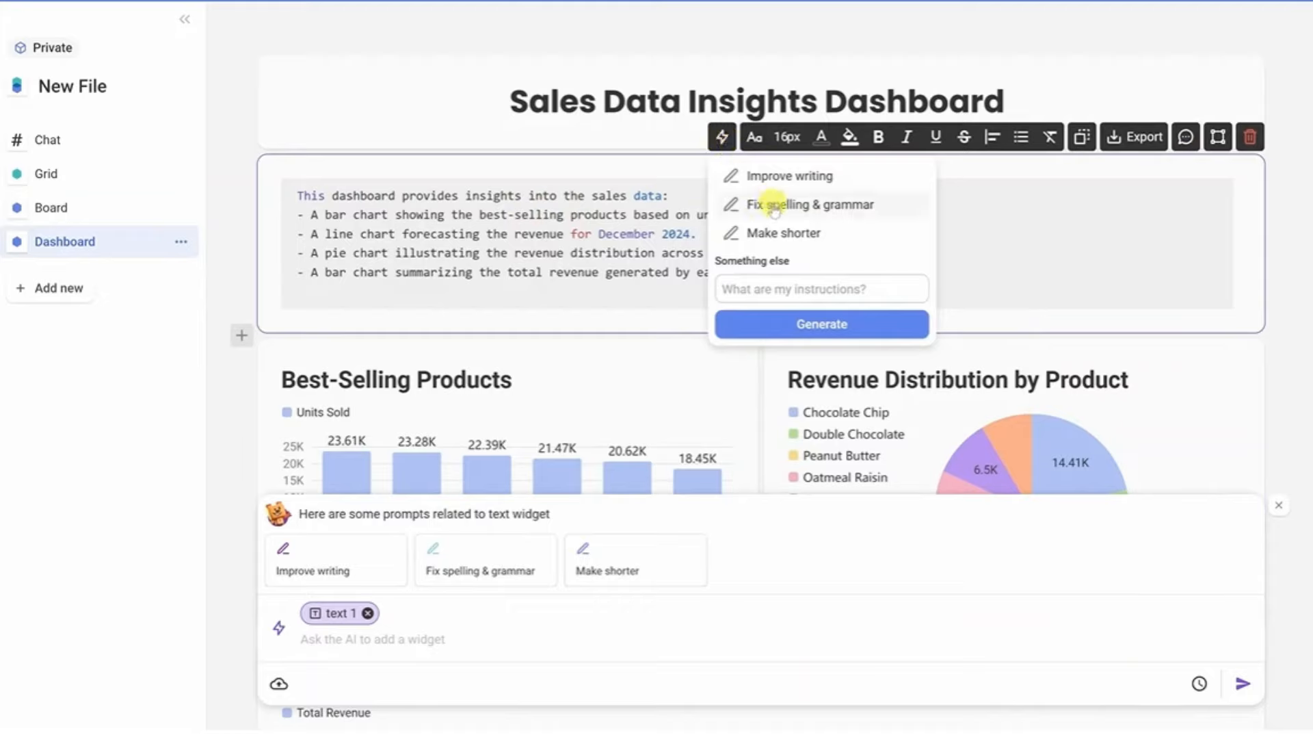
left_click(771, 287)
type("Can you turn this into paragraph form?")
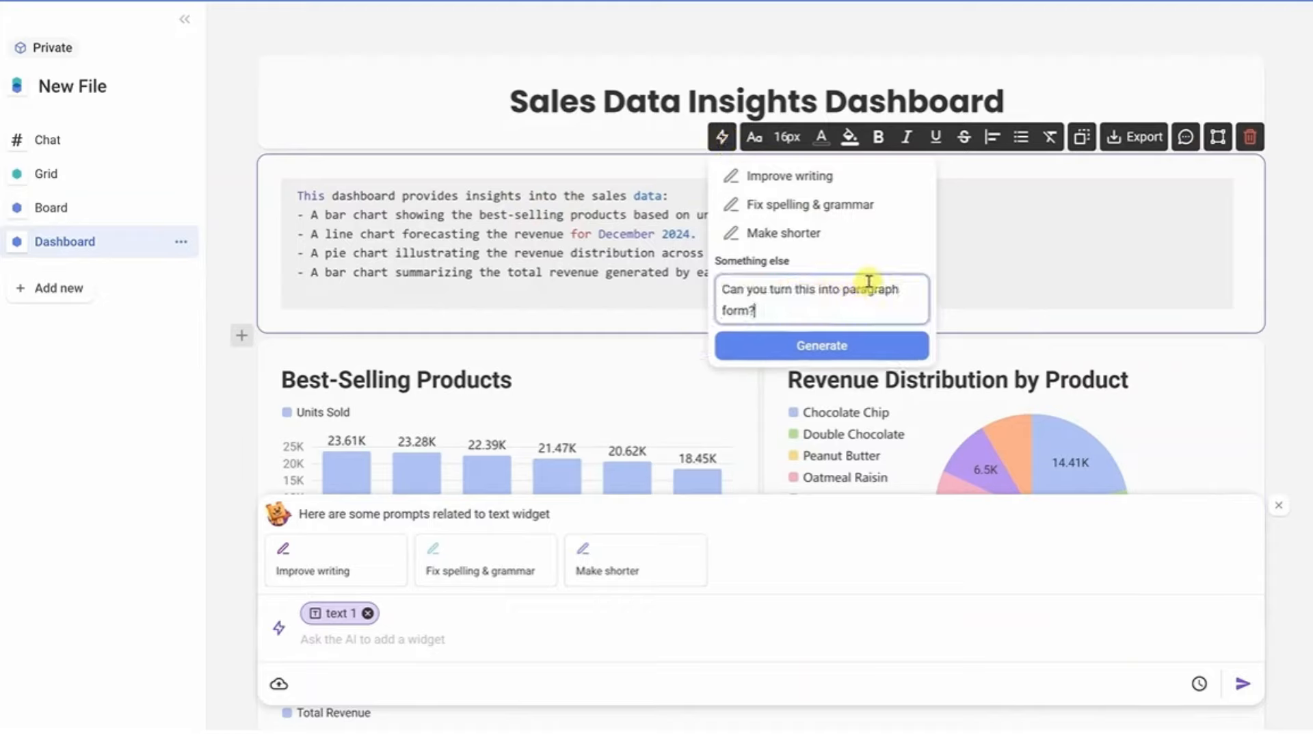
left_click(840, 346)
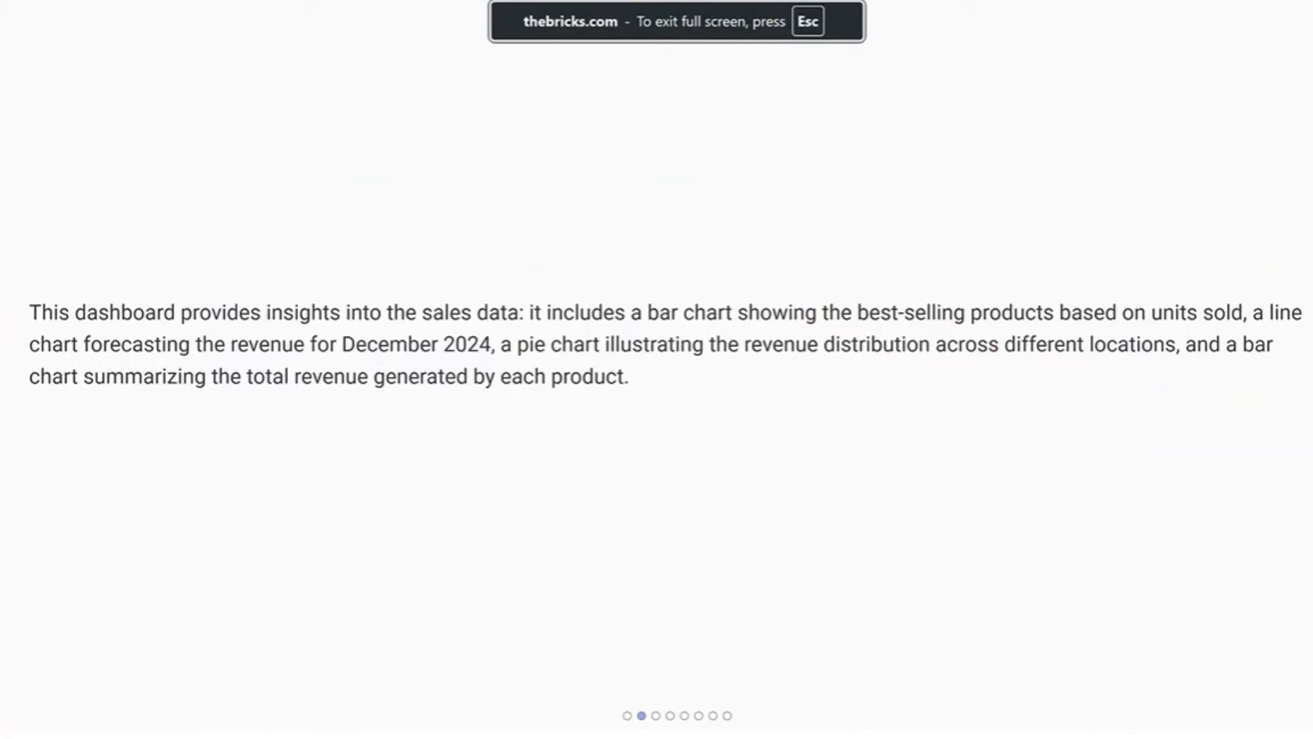
- Page through the dashboard's full-screen presentation from the description to beyond the forecast chart, and exit the presentation
key("Right")
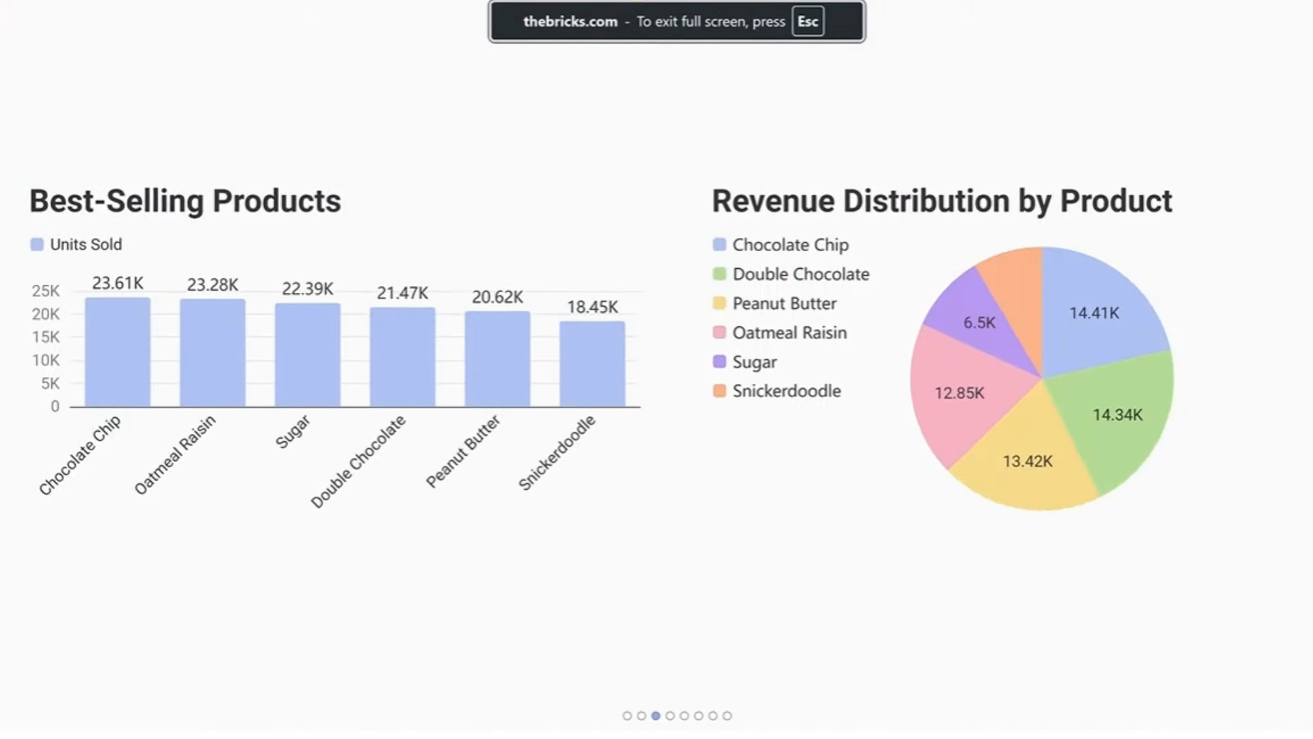
key("Right")
key("Right")
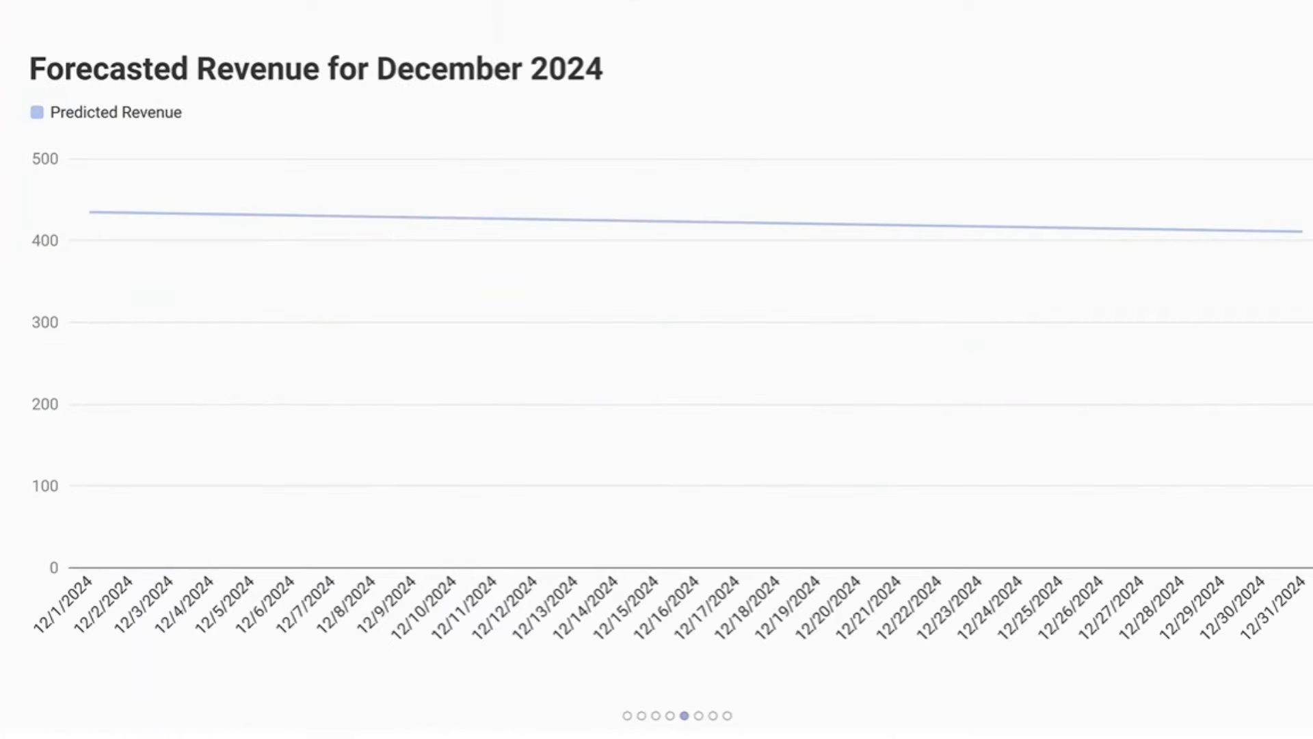
key("Right")
key("Escape")
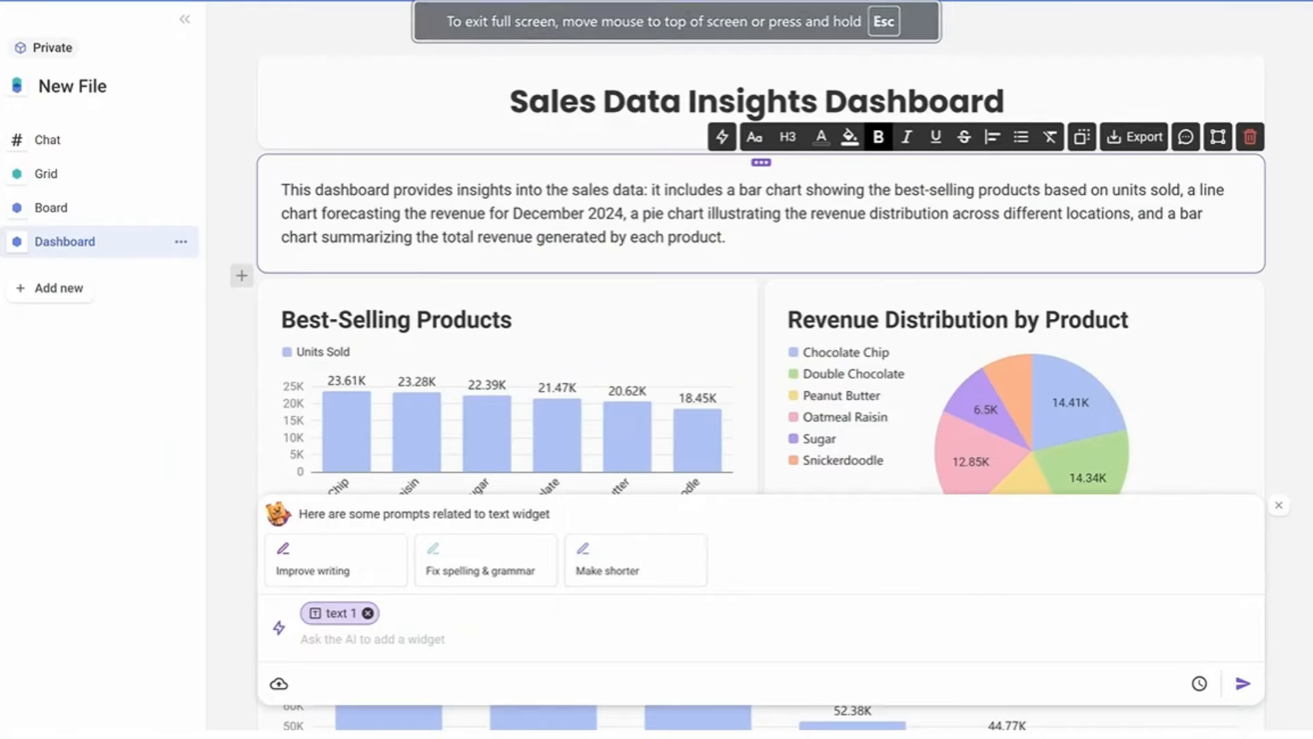
- Open the file's sharing options
left_click(639, 1)
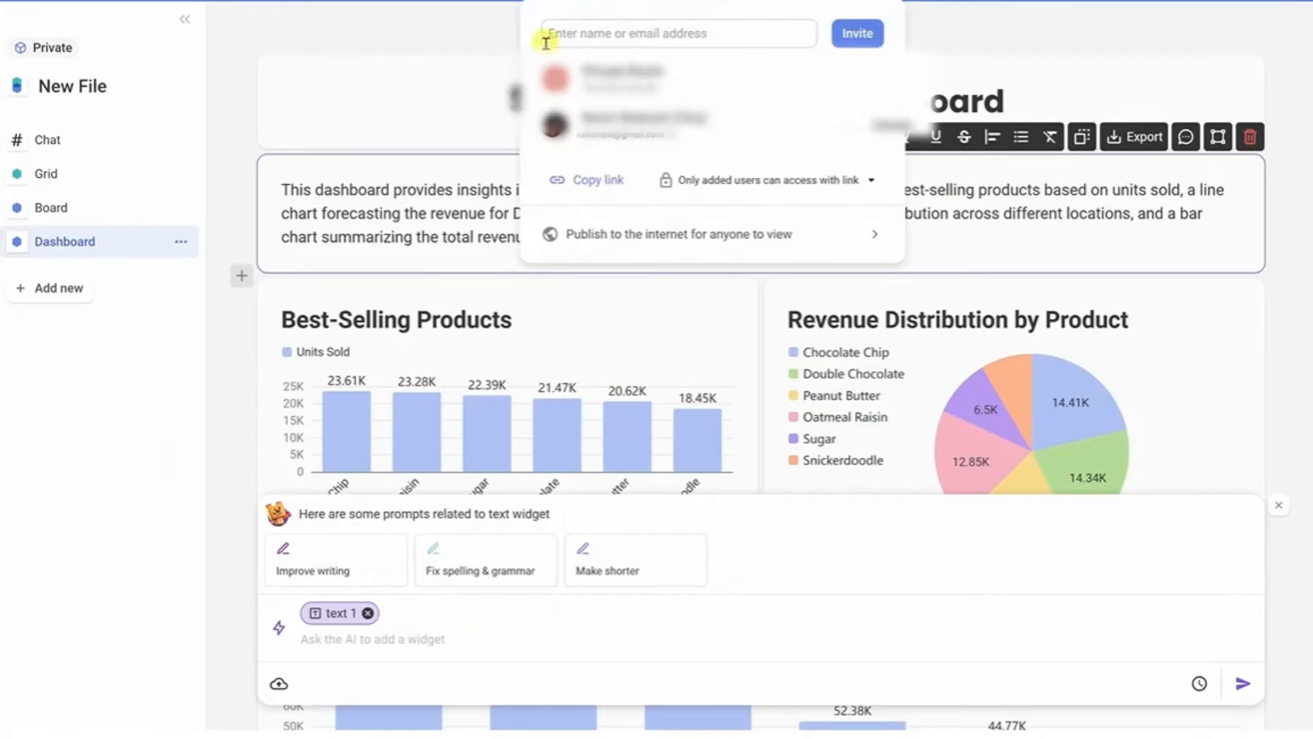